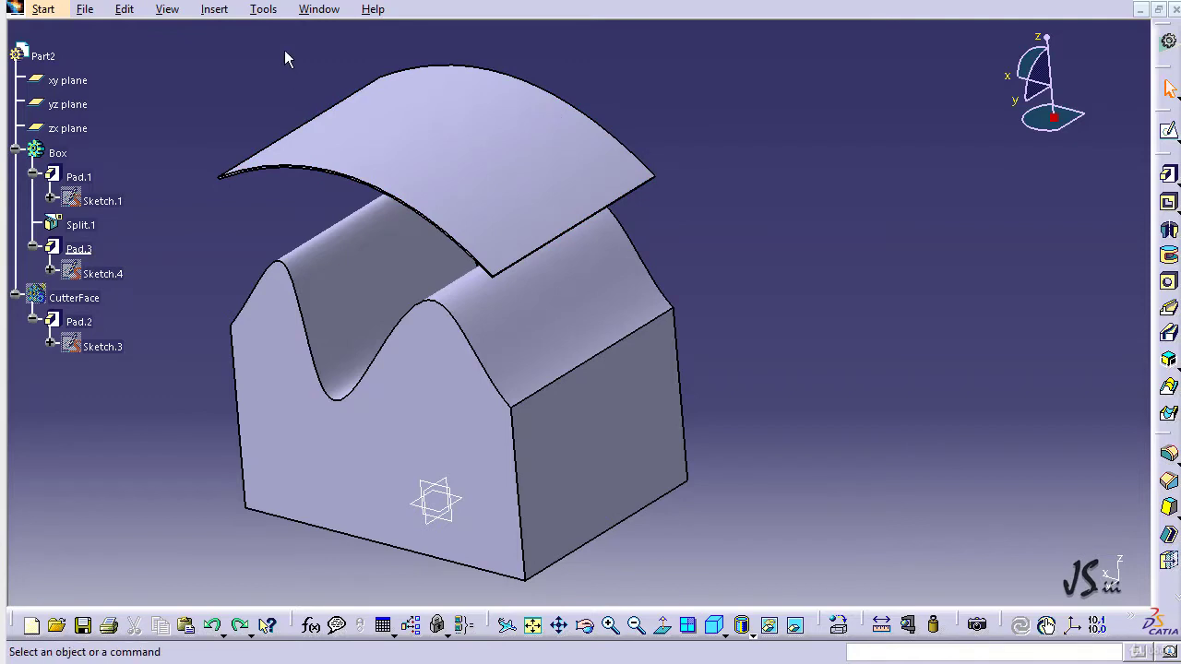
Preview a 15 mm ThickSurface on the arched Pad.3 face, with the offset reversed so it thickens upward
{"action": "left_click", "coordinate": [218, 10]}
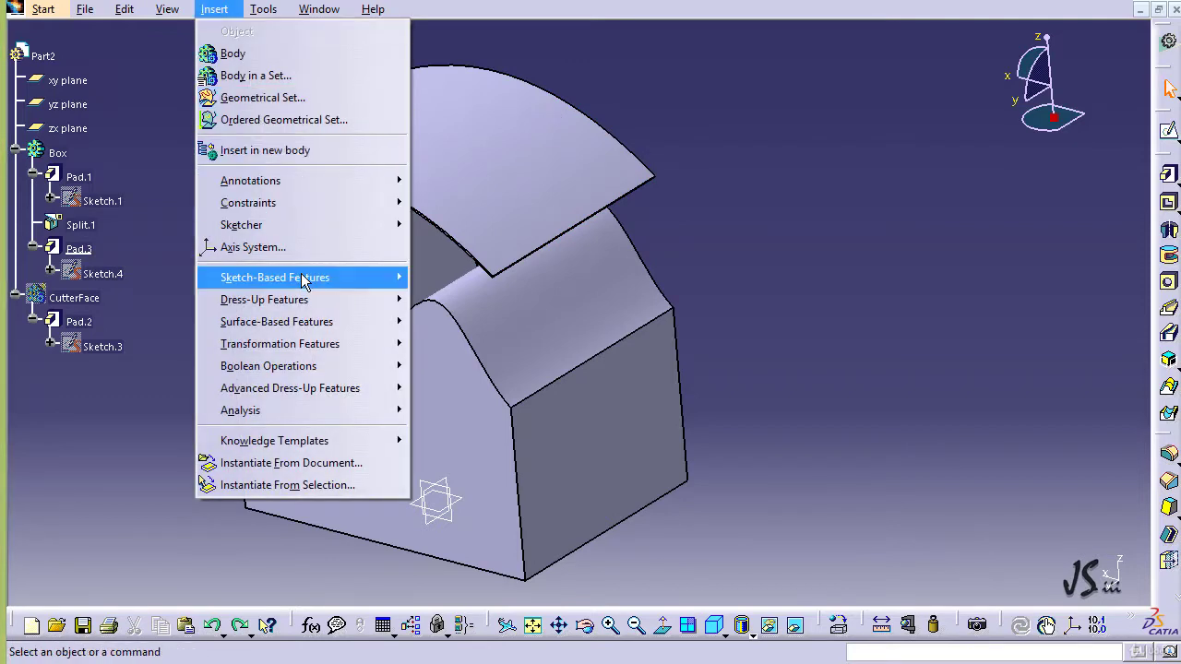
{"action": "mouse_move", "coordinate": [325, 328]}
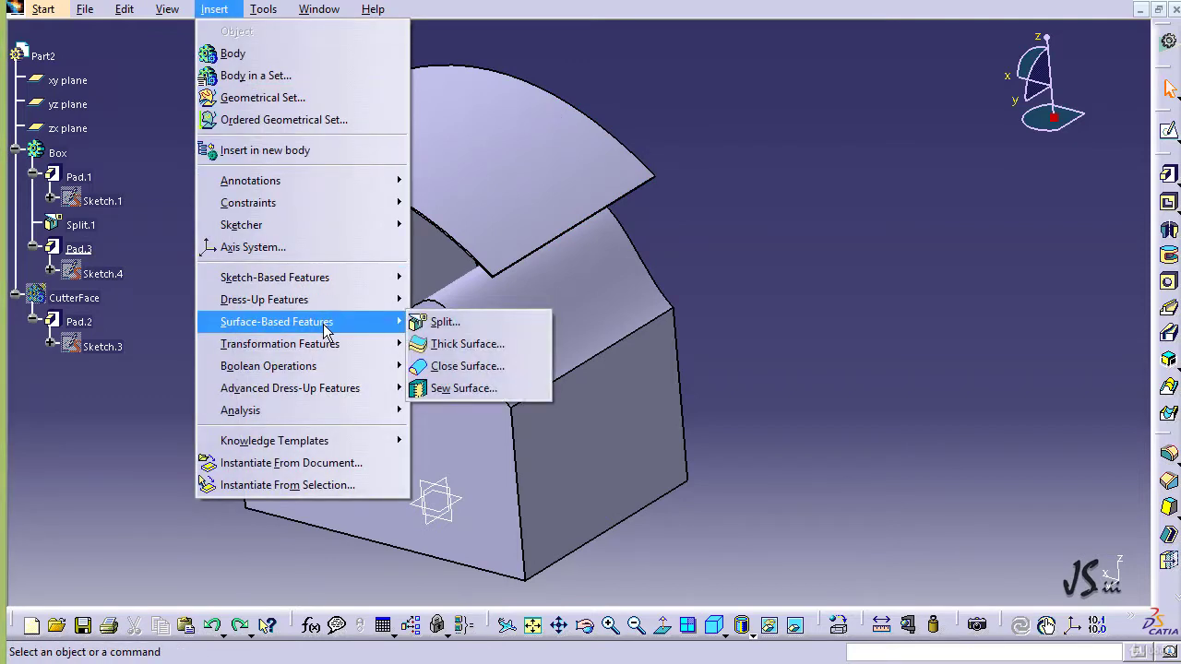
{"action": "left_click", "coordinate": [461, 344]}
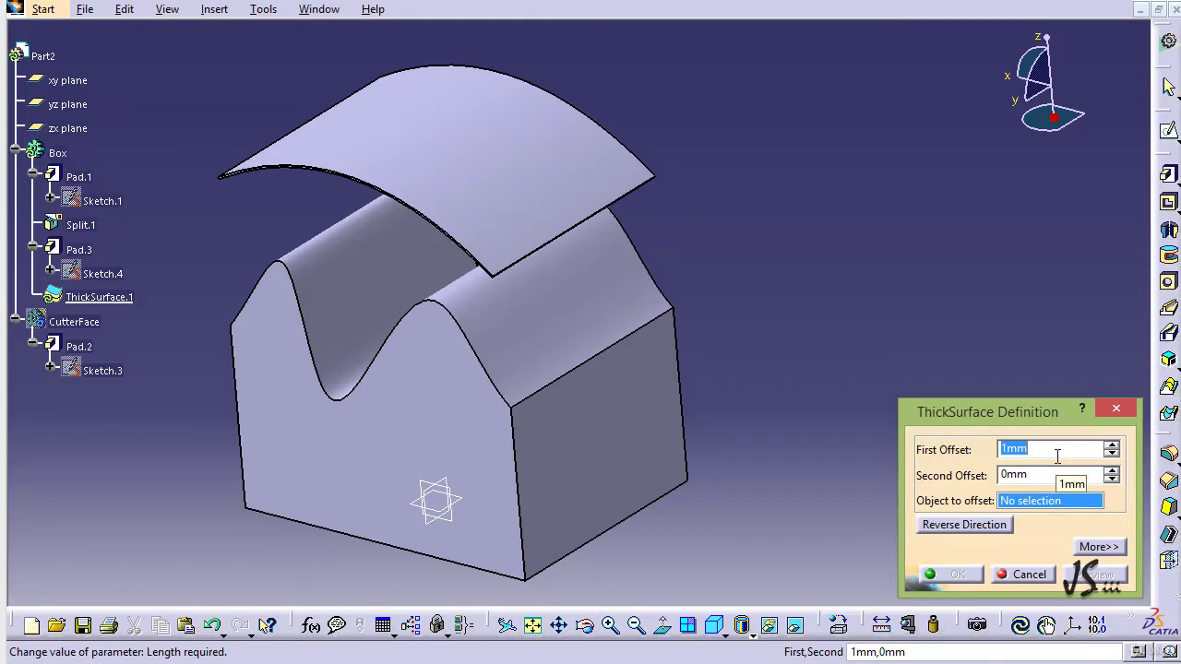
{"action": "type", "text": "15"}
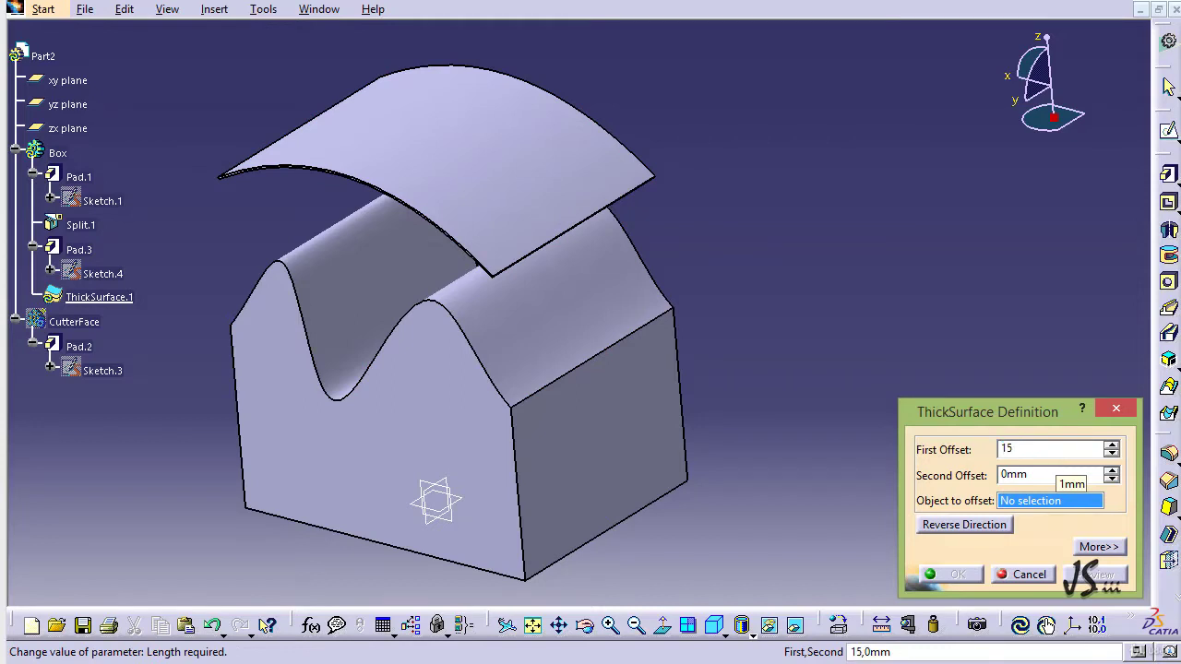
{"action": "left_click", "coordinate": [501, 153]}
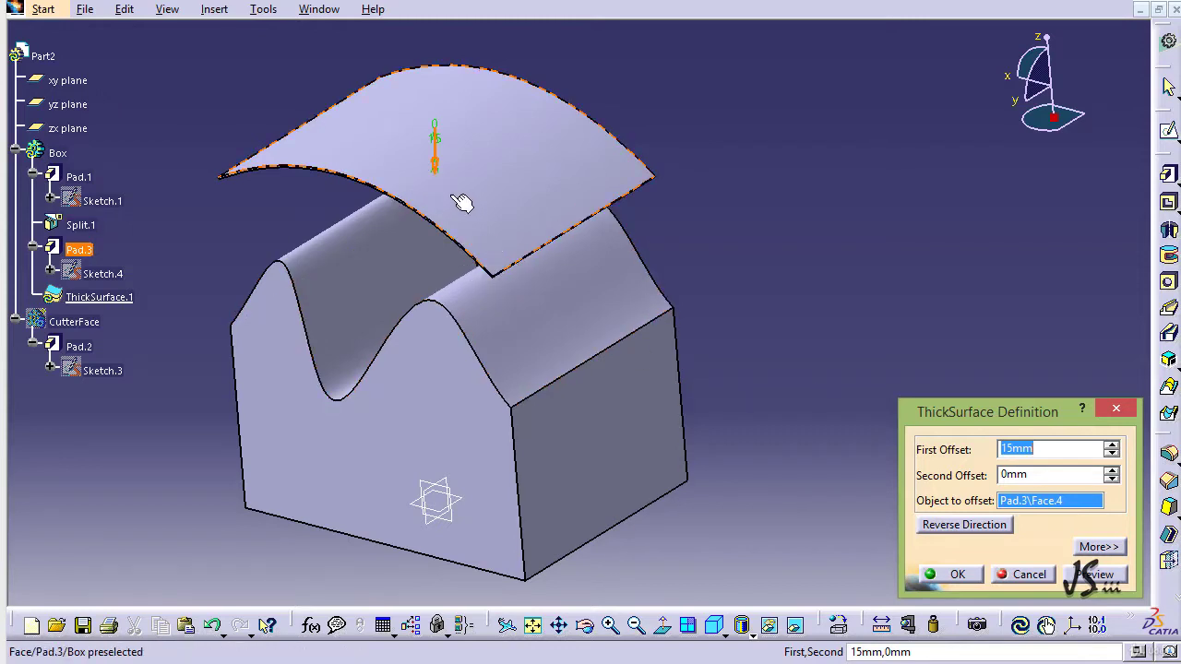
{"action": "left_click", "coordinate": [435, 170]}
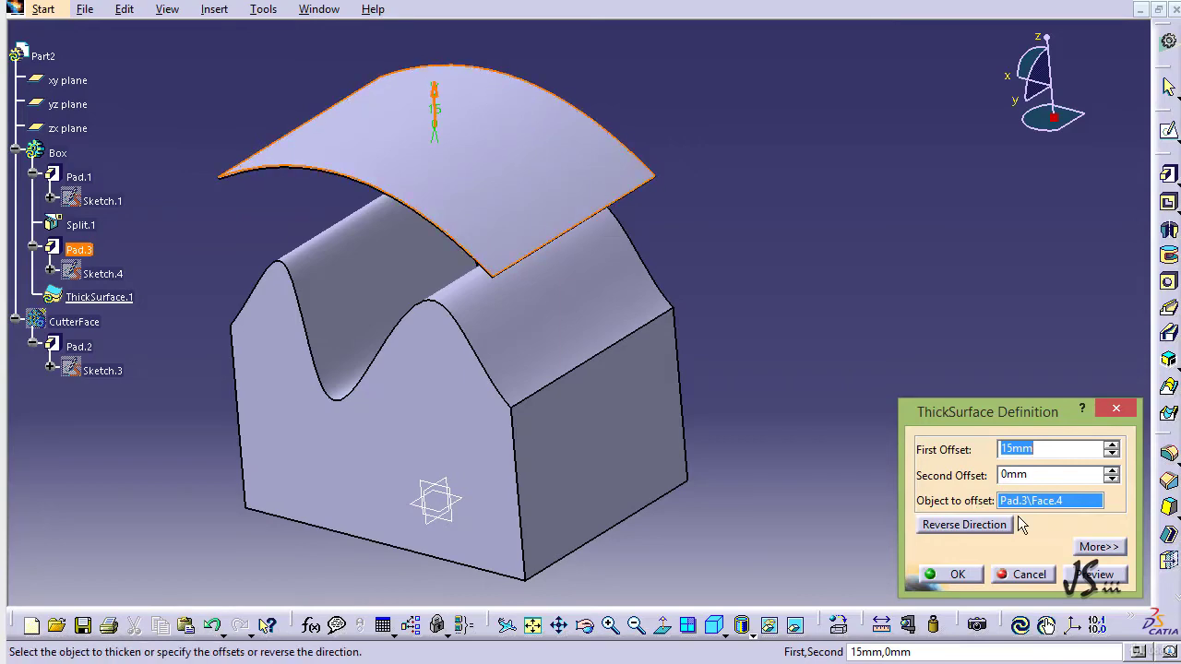
{"action": "left_click", "coordinate": [1094, 574]}
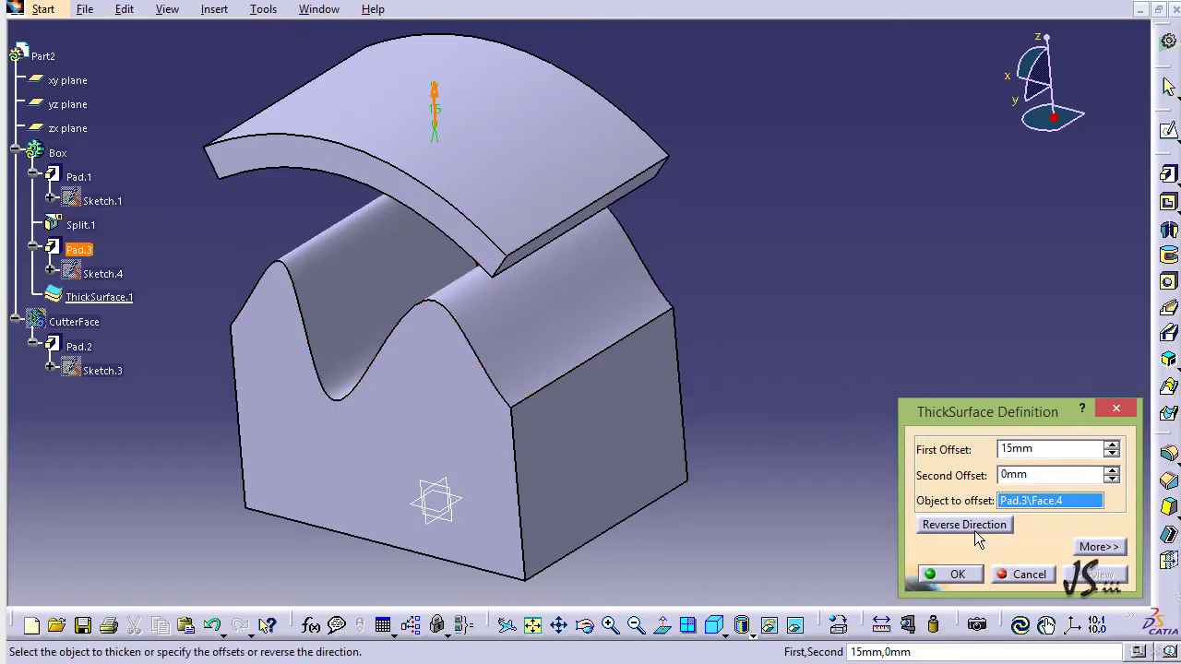
Examine the ThickSurface deviation parameters and smoothing modes, and cancel the feature
{"action": "left_click", "coordinate": [1098, 547]}
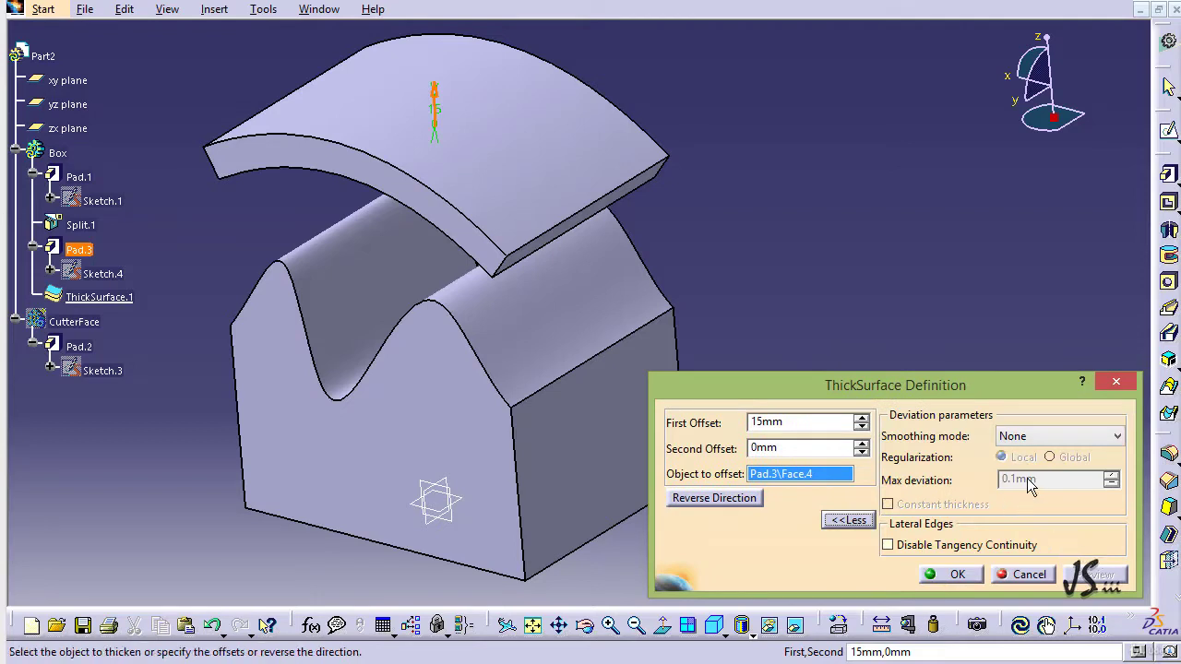
{"action": "left_click", "coordinate": [1006, 436]}
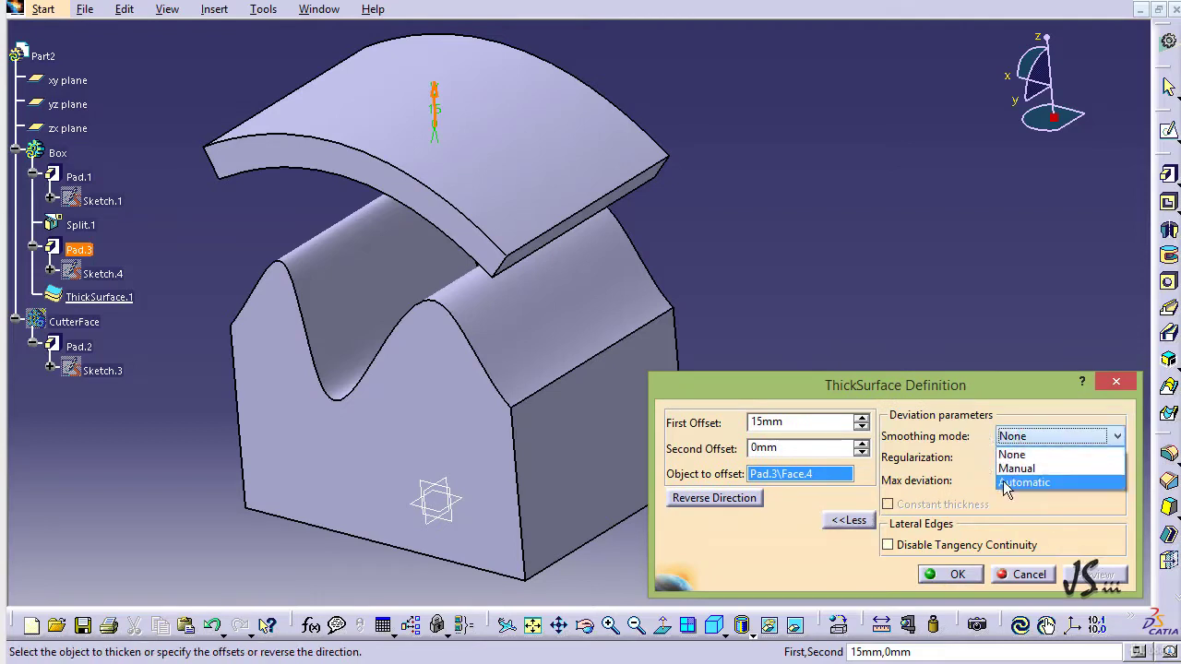
{"action": "left_click", "coordinate": [934, 451]}
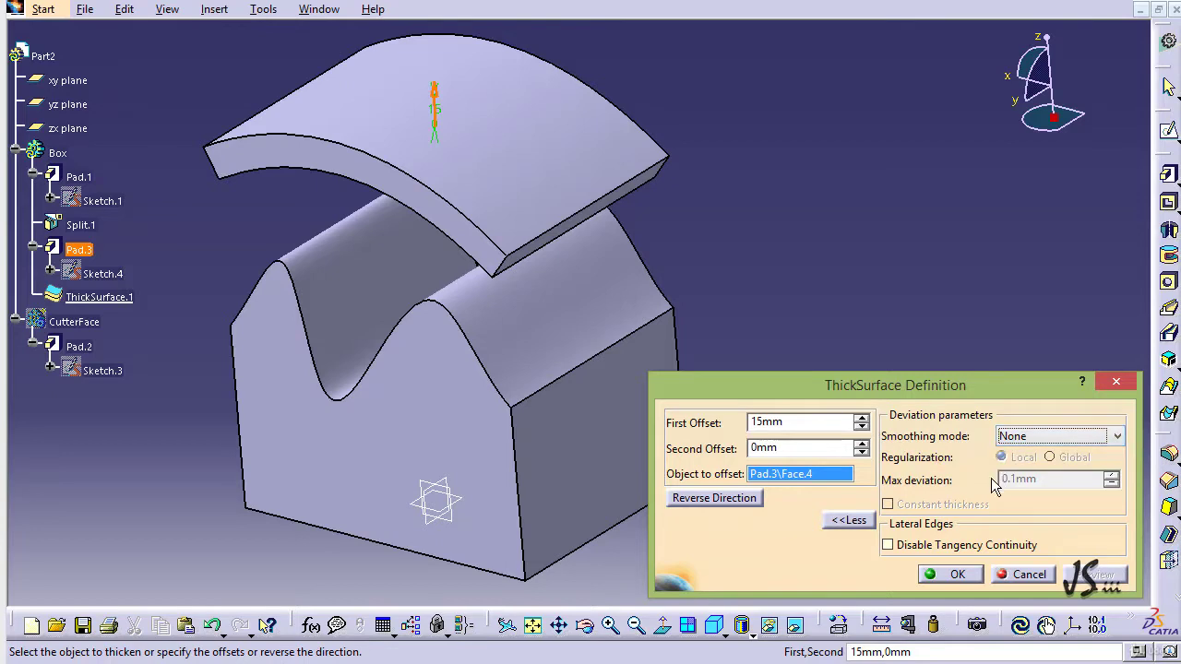
{"action": "left_click", "coordinate": [1021, 577]}
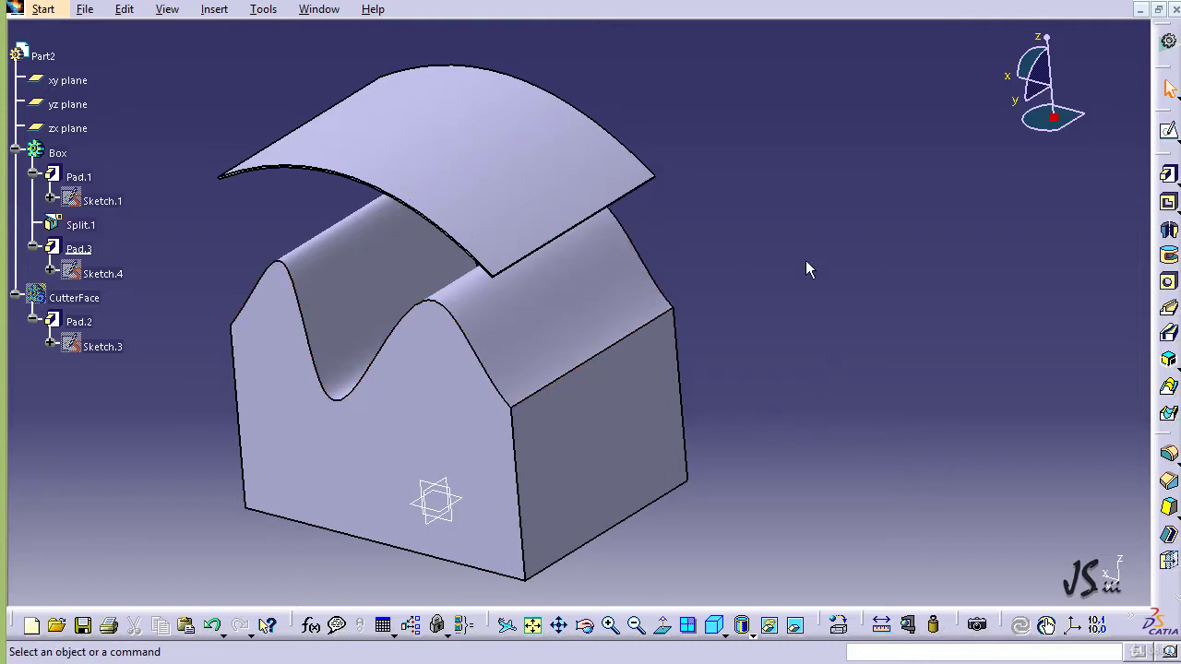
Switch to the Wireframe and Surface Design workbench
{"action": "left_click", "coordinate": [43, 9]}
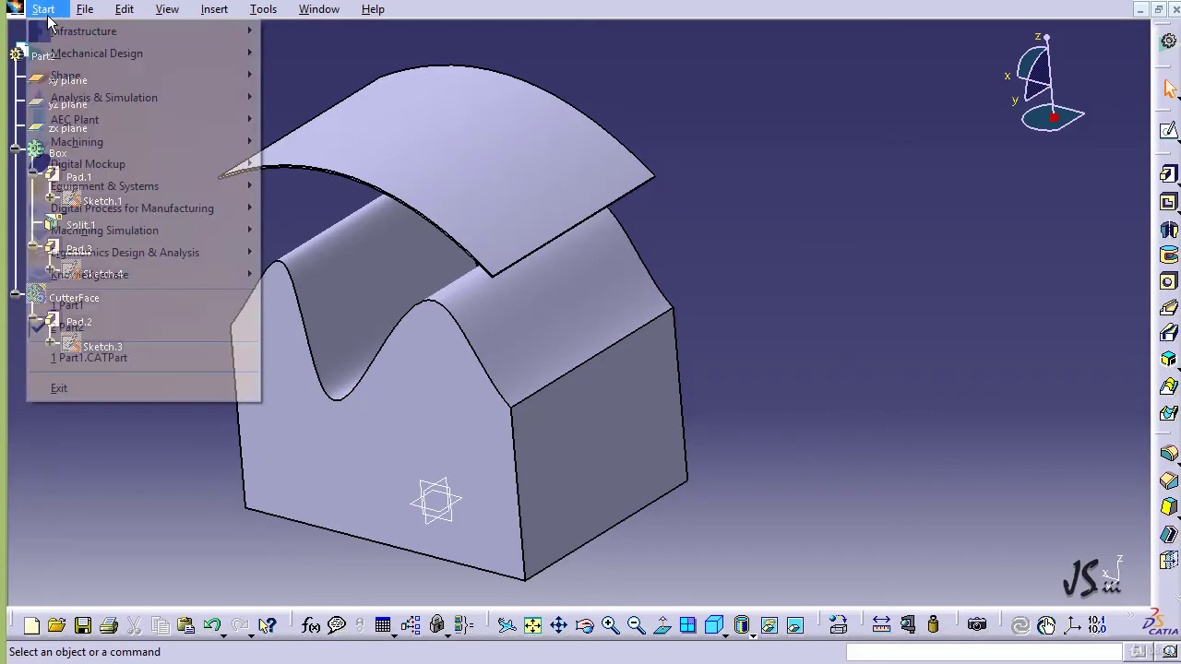
{"action": "mouse_move", "coordinate": [80, 54]}
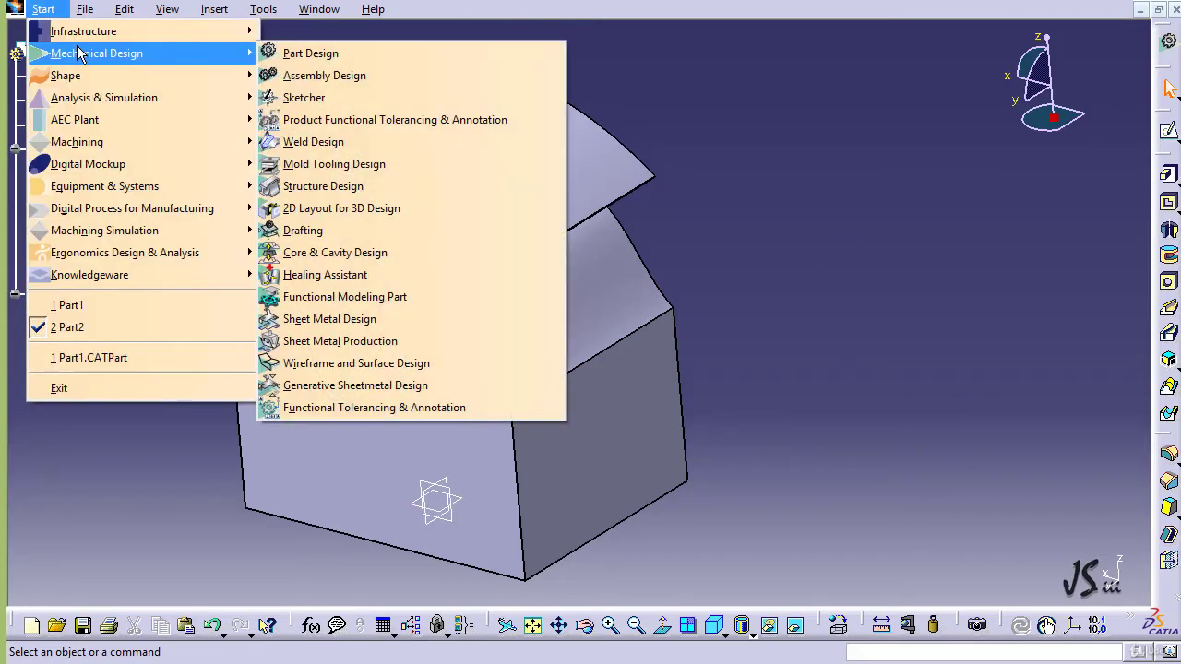
{"action": "left_click", "coordinate": [422, 364]}
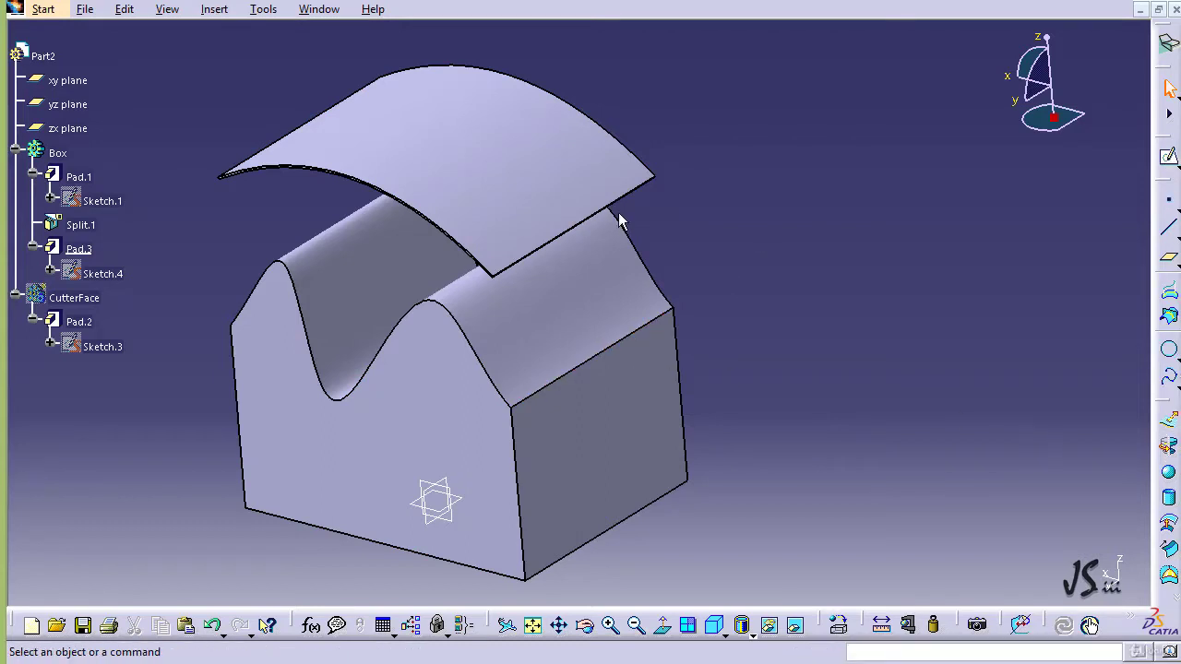
Create a multi-sections surface joining the straight top edge of the box's side face to the arched pad's edge directly above it
{"action": "left_click", "coordinate": [214, 11]}
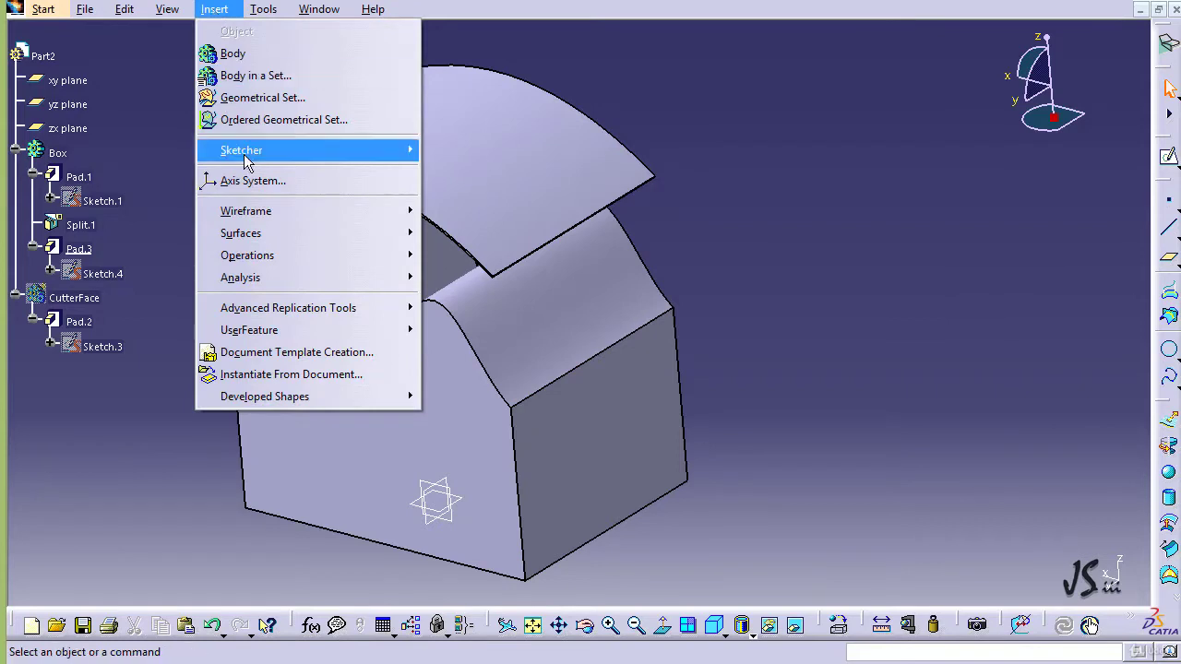
{"action": "mouse_move", "coordinate": [312, 234]}
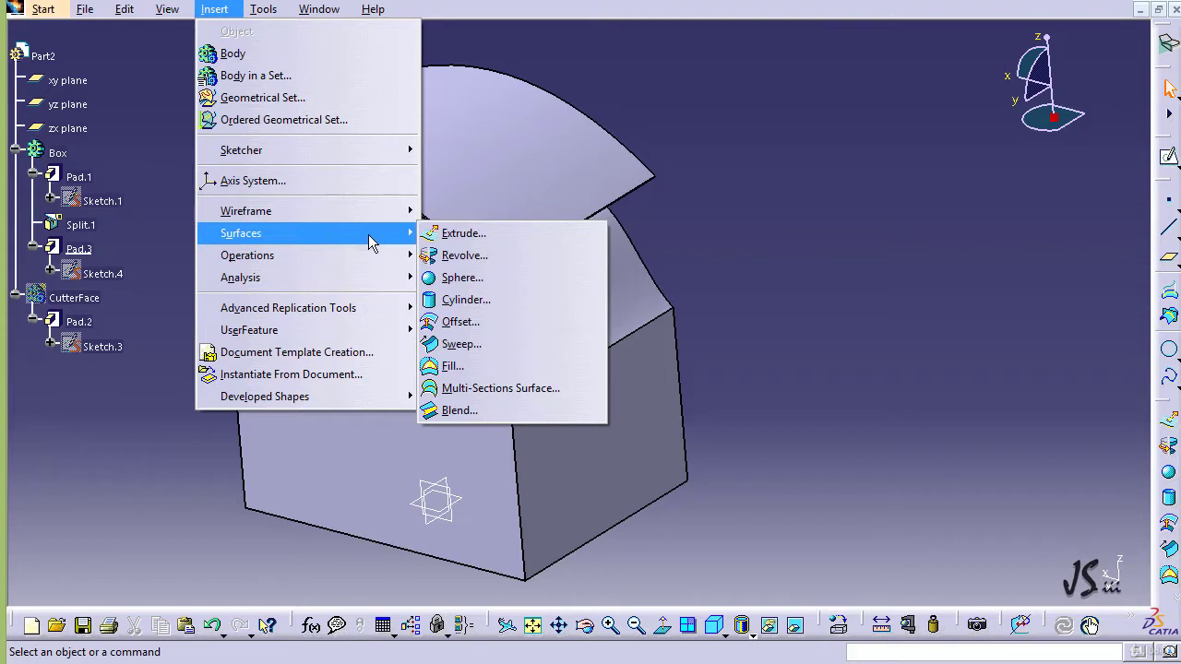
{"action": "left_click", "coordinate": [532, 388]}
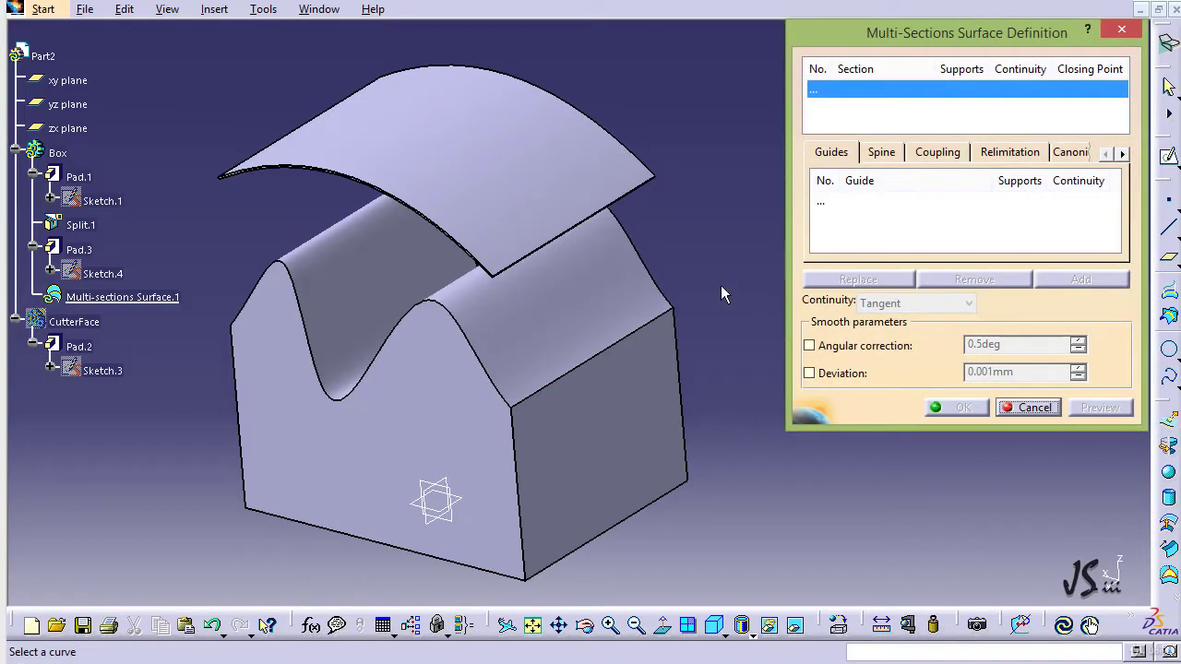
{"action": "left_click", "coordinate": [628, 338]}
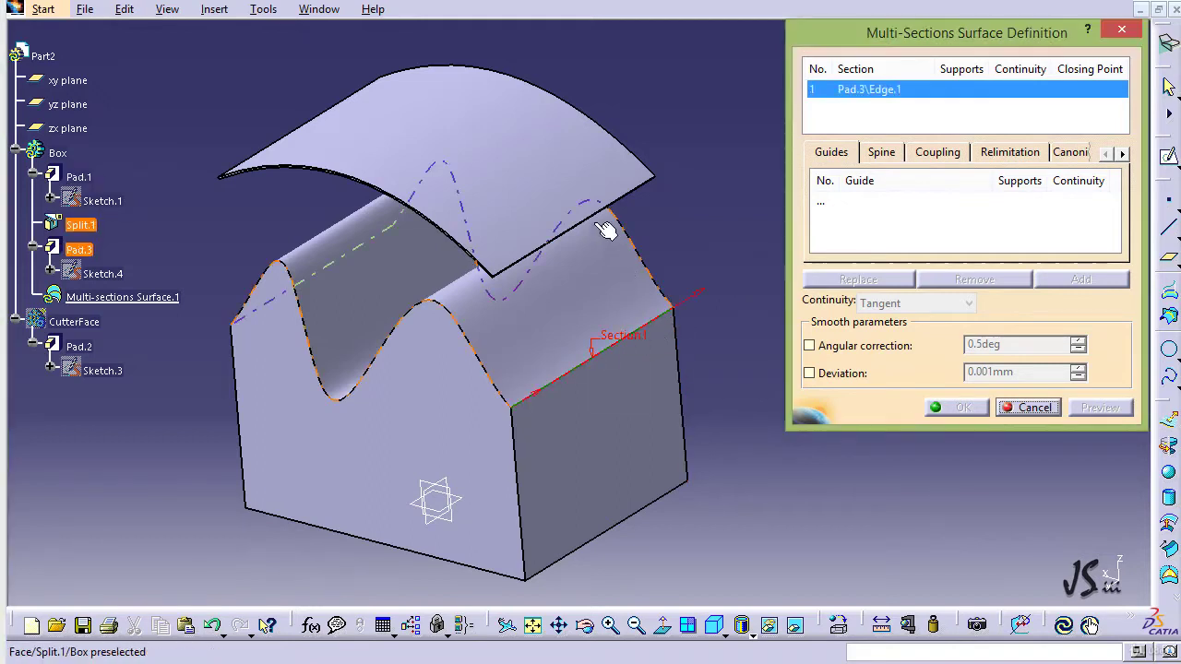
{"action": "left_click", "coordinate": [600, 221]}
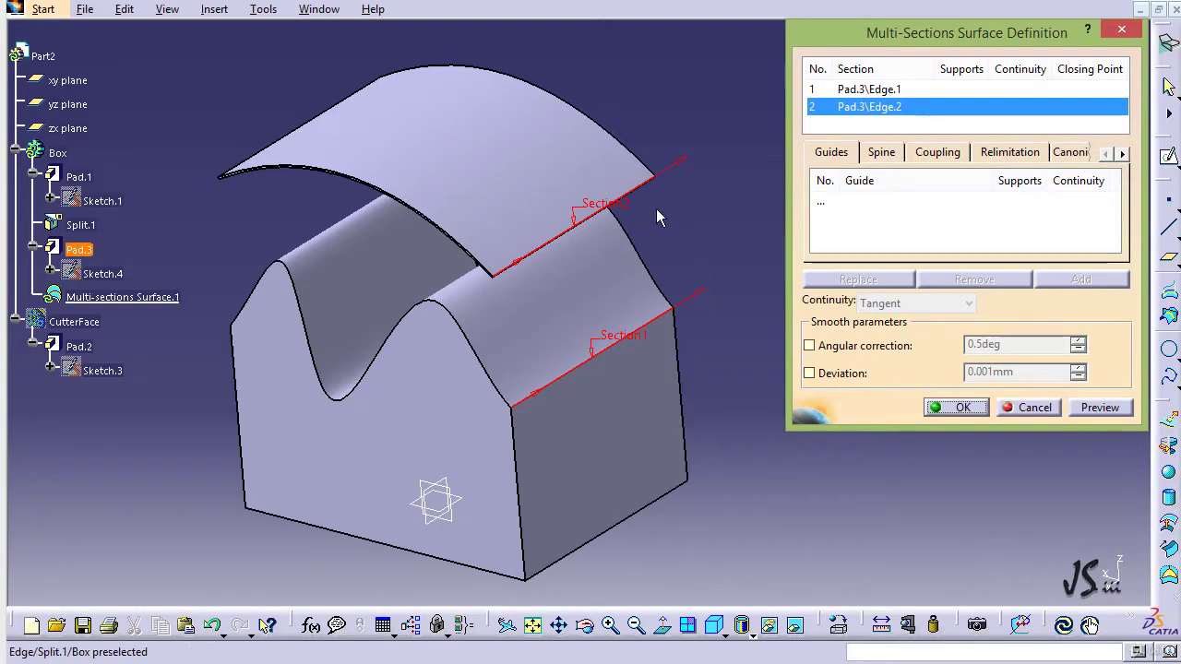
{"action": "left_click", "coordinate": [955, 407]}
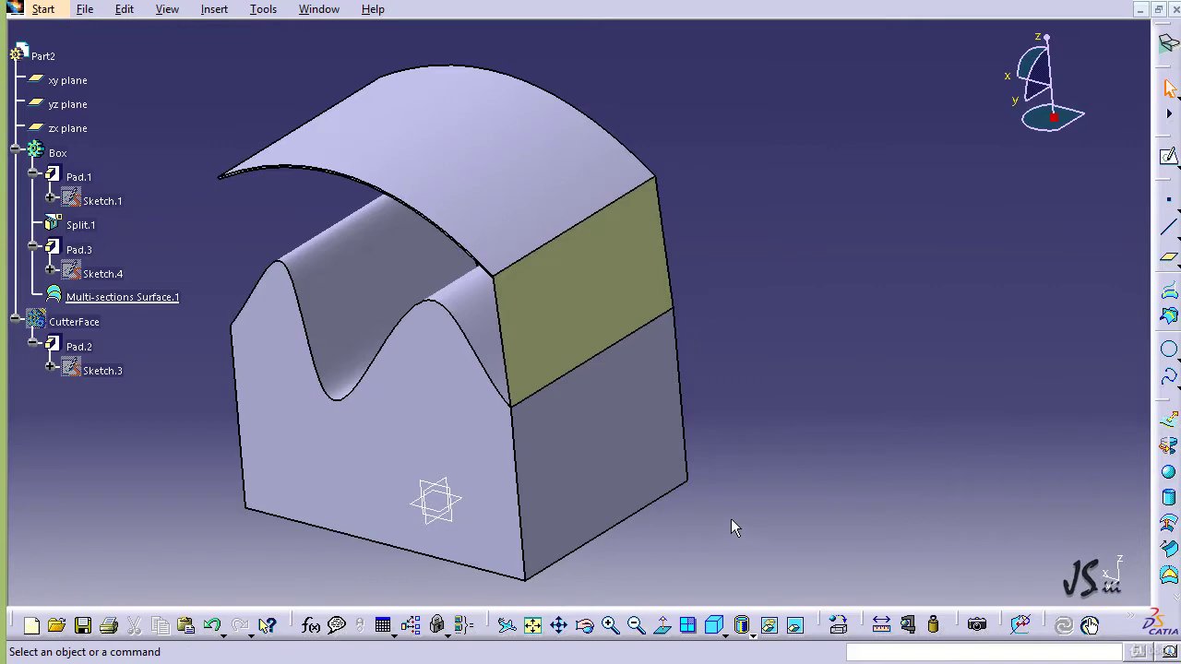
Create a multi-sections surface on the opposite side, between the box's straight top edge and the arched pad's straight edge above it
{"action": "middle_click_drag", "start_coordinate": [727, 528], "coordinate": [809, 149]}
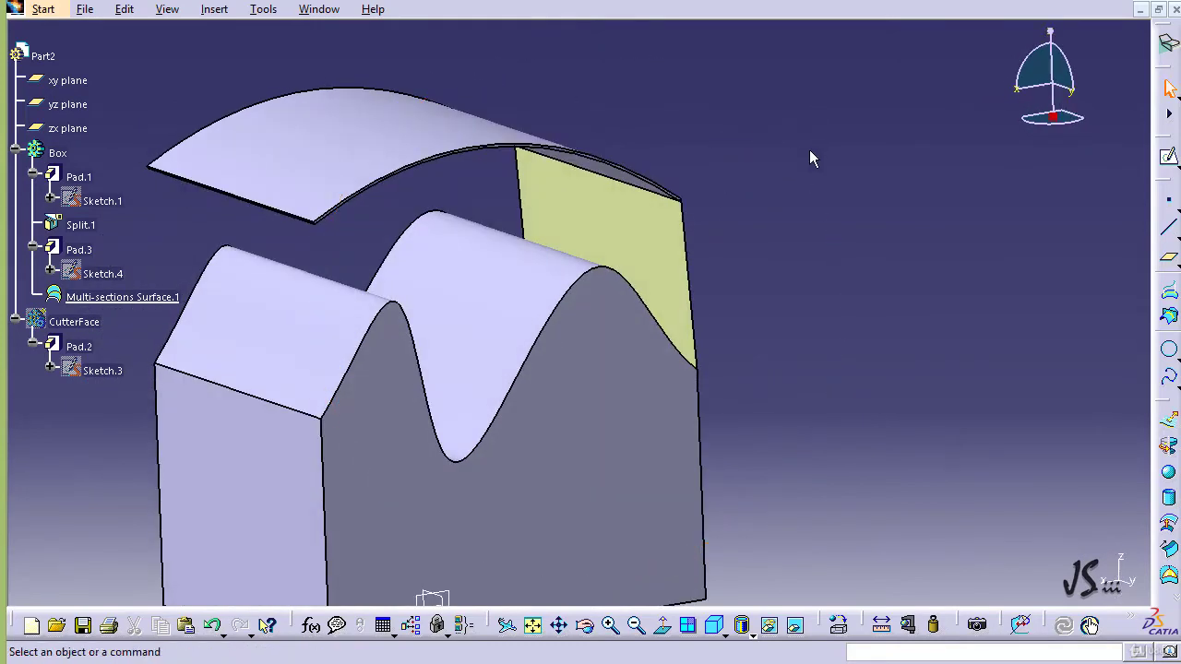
{"action": "left_click", "coordinate": [214, 10]}
{"action": "mouse_move", "coordinate": [352, 234]}
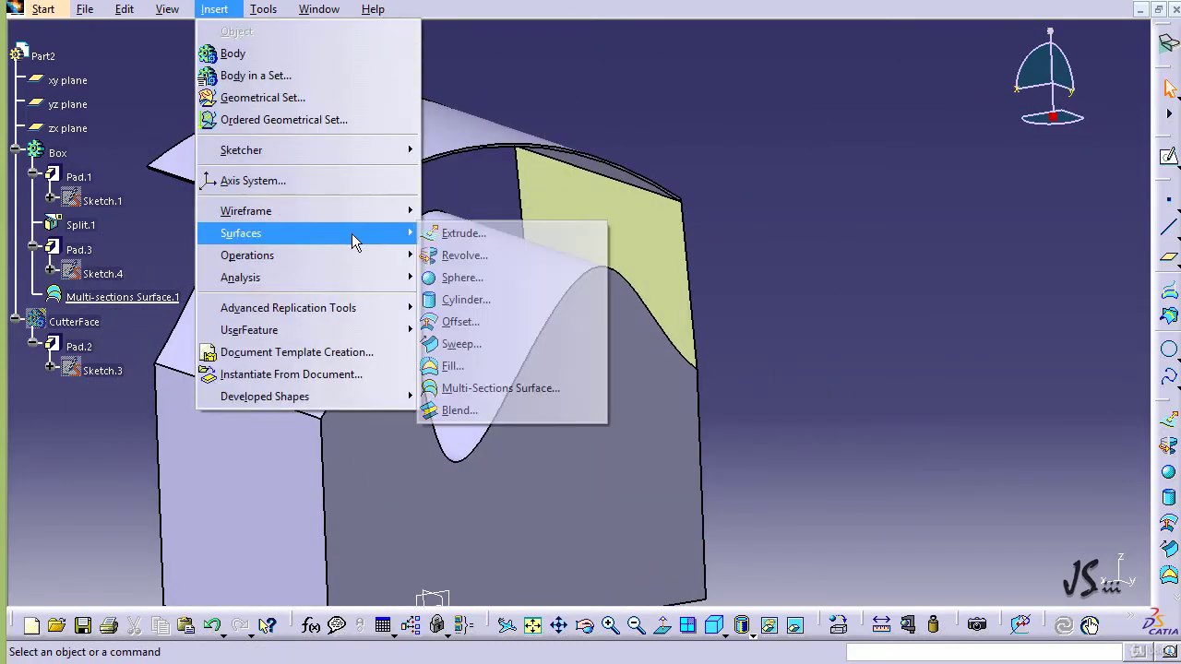
{"action": "left_click", "coordinate": [482, 386]}
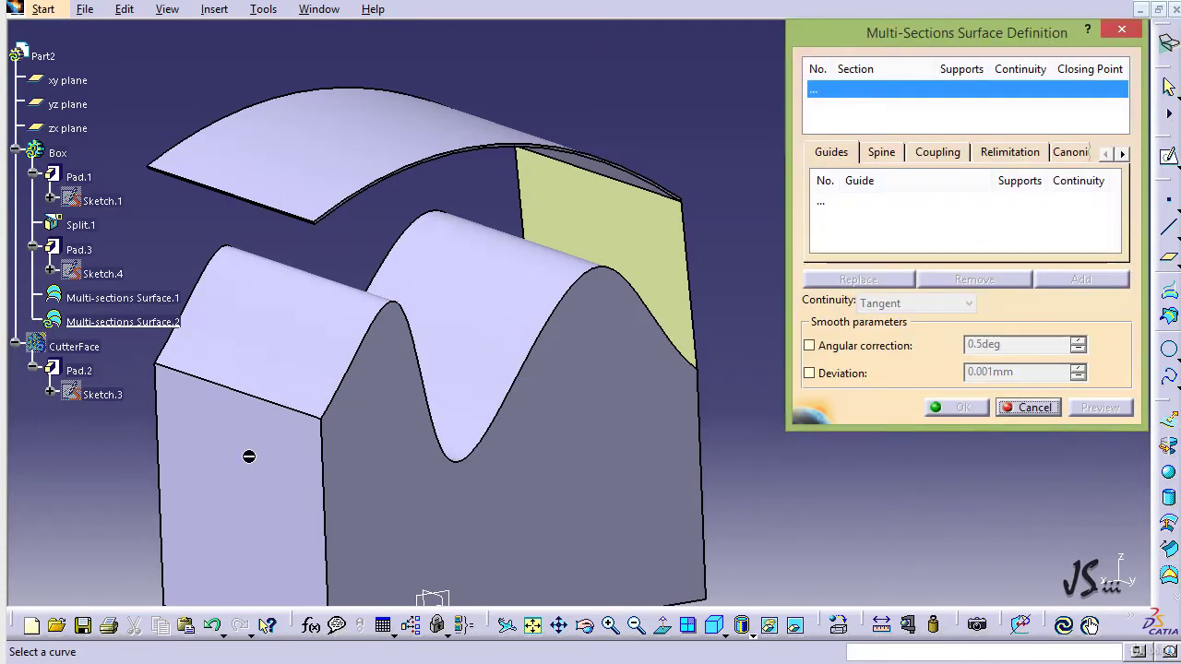
{"action": "left_click", "coordinate": [238, 396]}
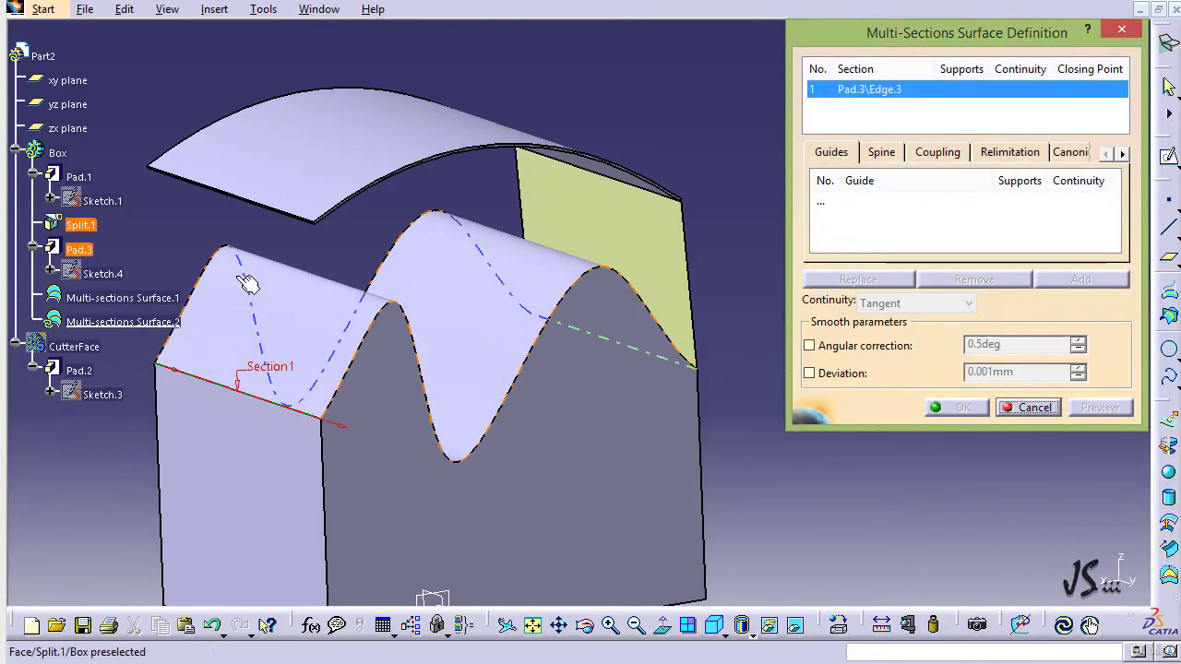
{"action": "left_click", "coordinate": [262, 205]}
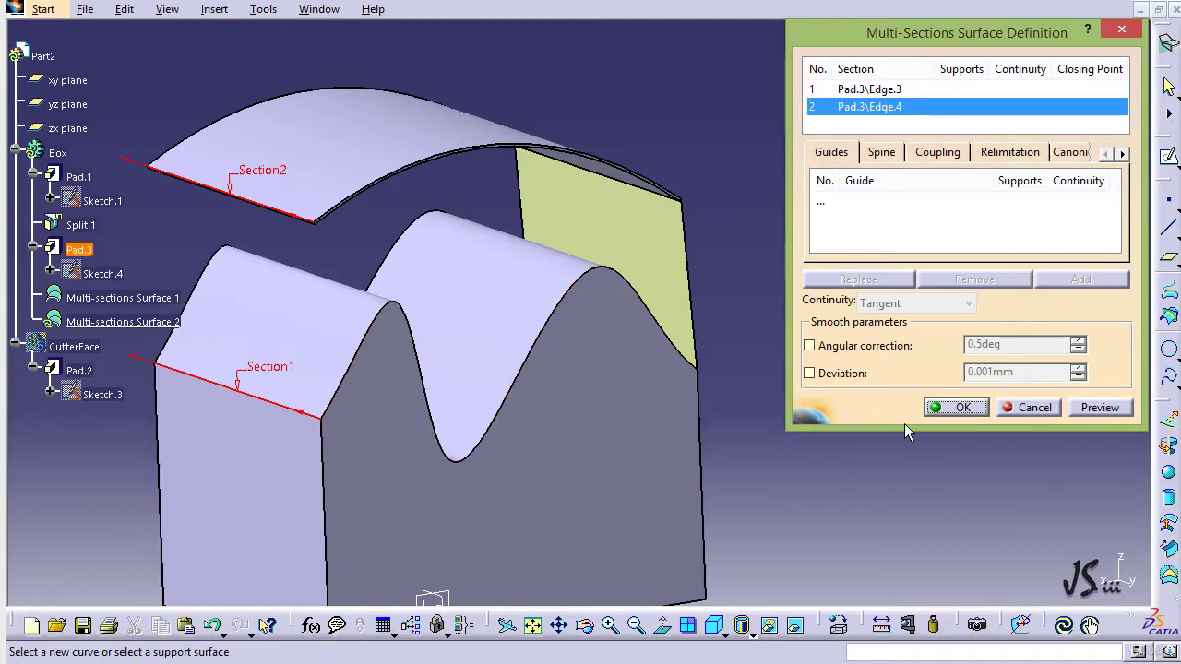
{"action": "left_click", "coordinate": [941, 407]}
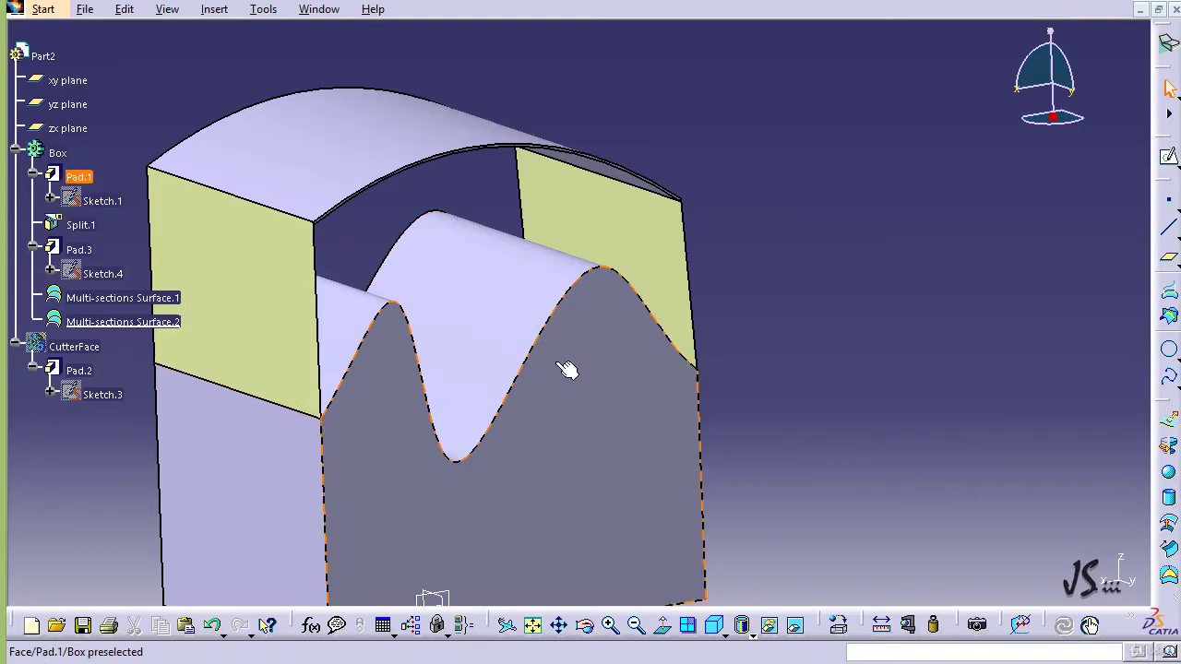
Try to preview a multi-sections surface between the box's far wavy edge and the arched pad's far curved edge
{"action": "left_click", "coordinate": [218, 9]}
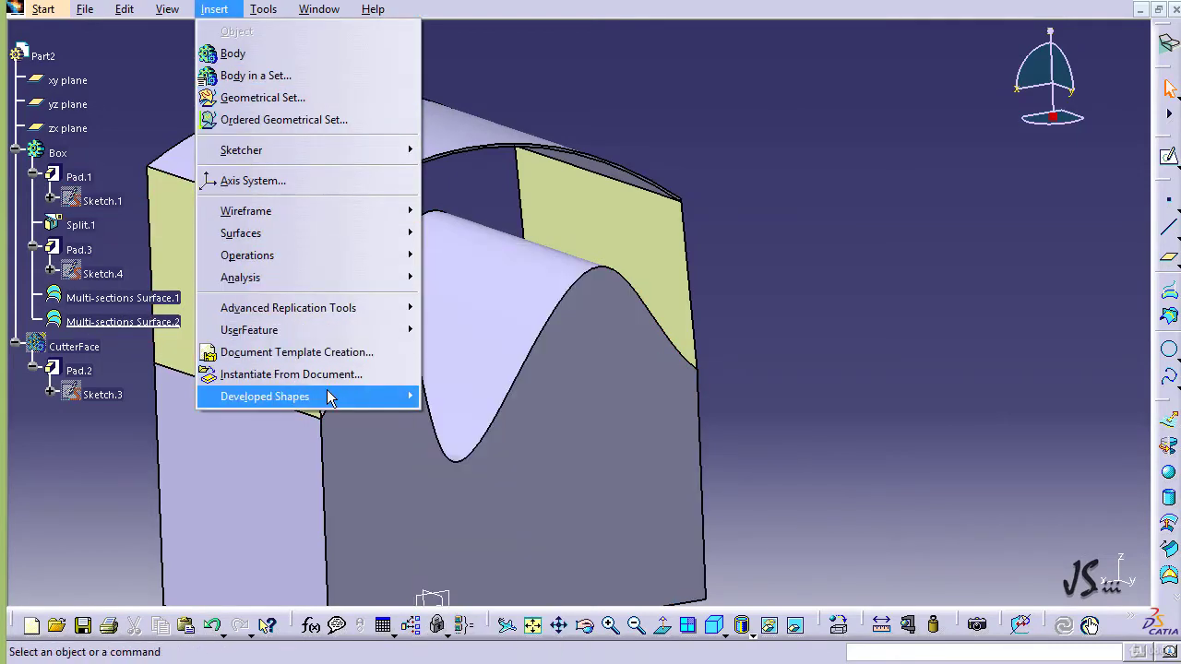
{"action": "mouse_move", "coordinate": [398, 240]}
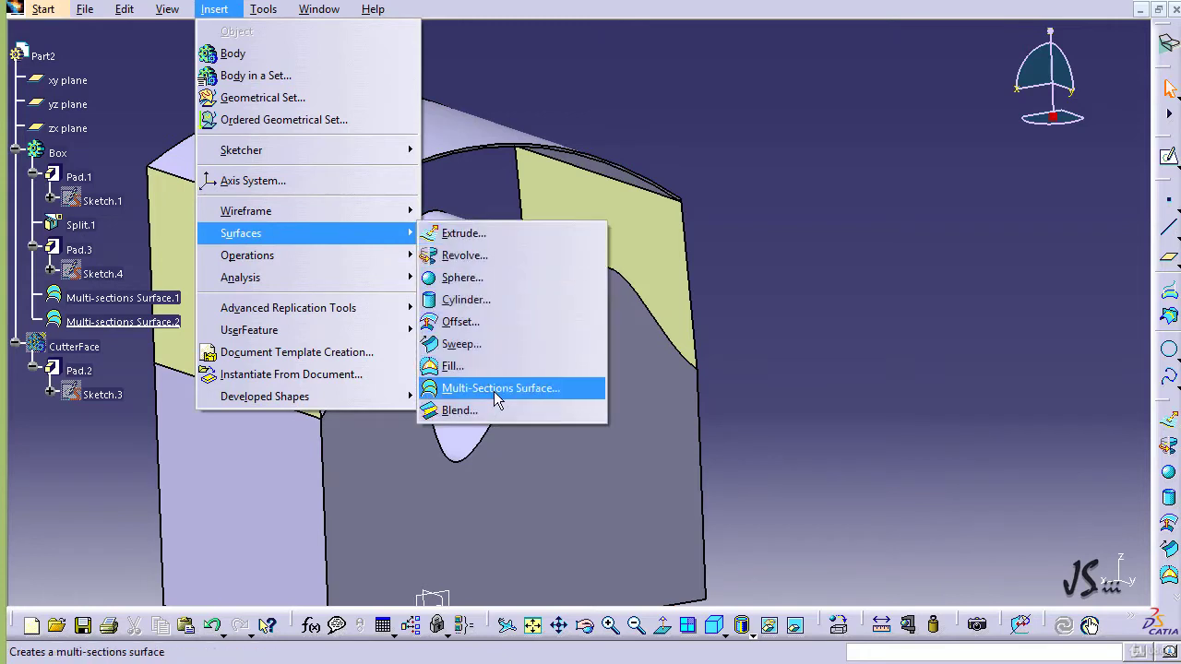
{"action": "left_click", "coordinate": [494, 390]}
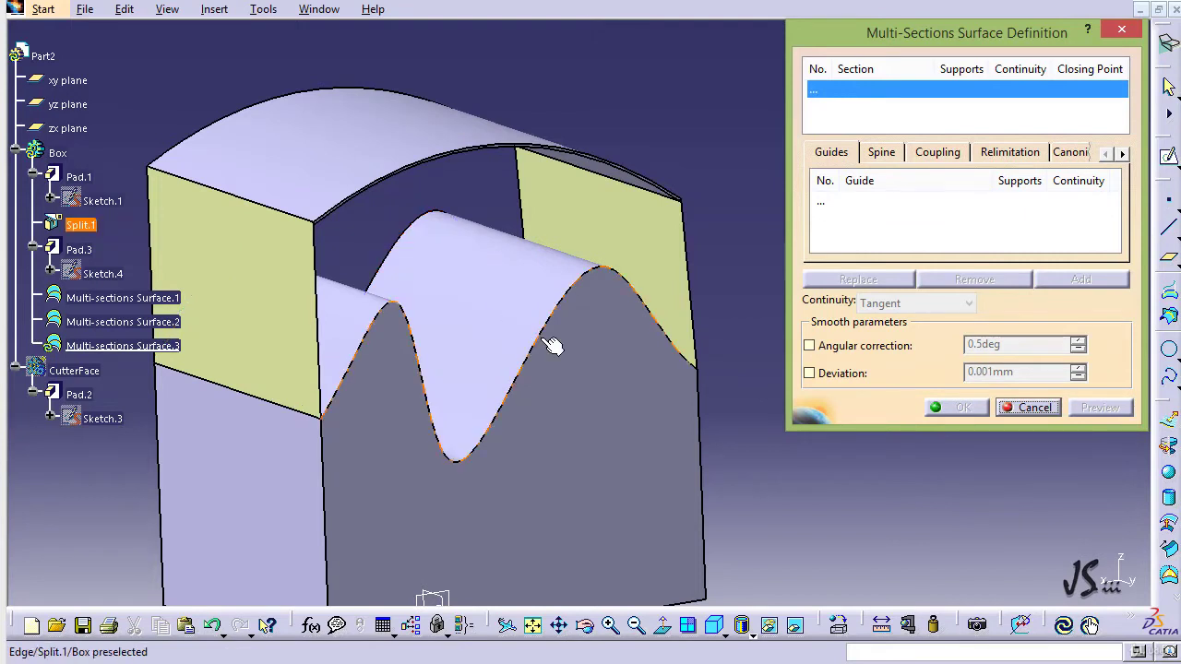
{"action": "left_click", "coordinate": [422, 230]}
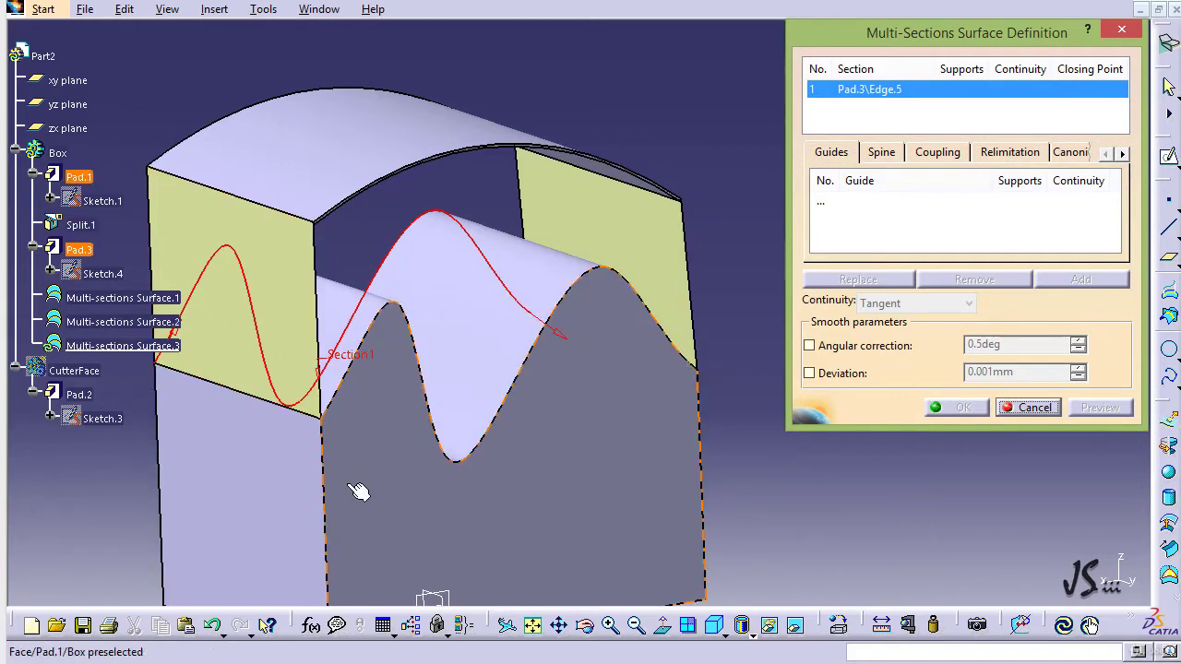
{"action": "left_click", "coordinate": [285, 95]}
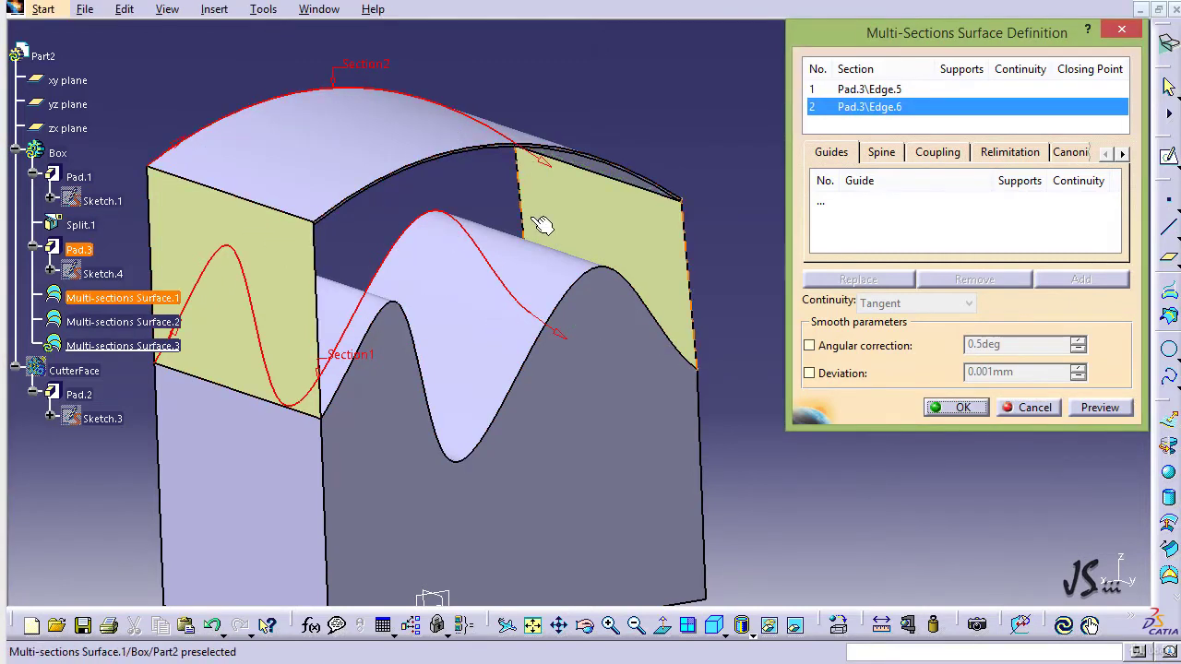
{"action": "left_click", "coordinate": [1107, 408]}
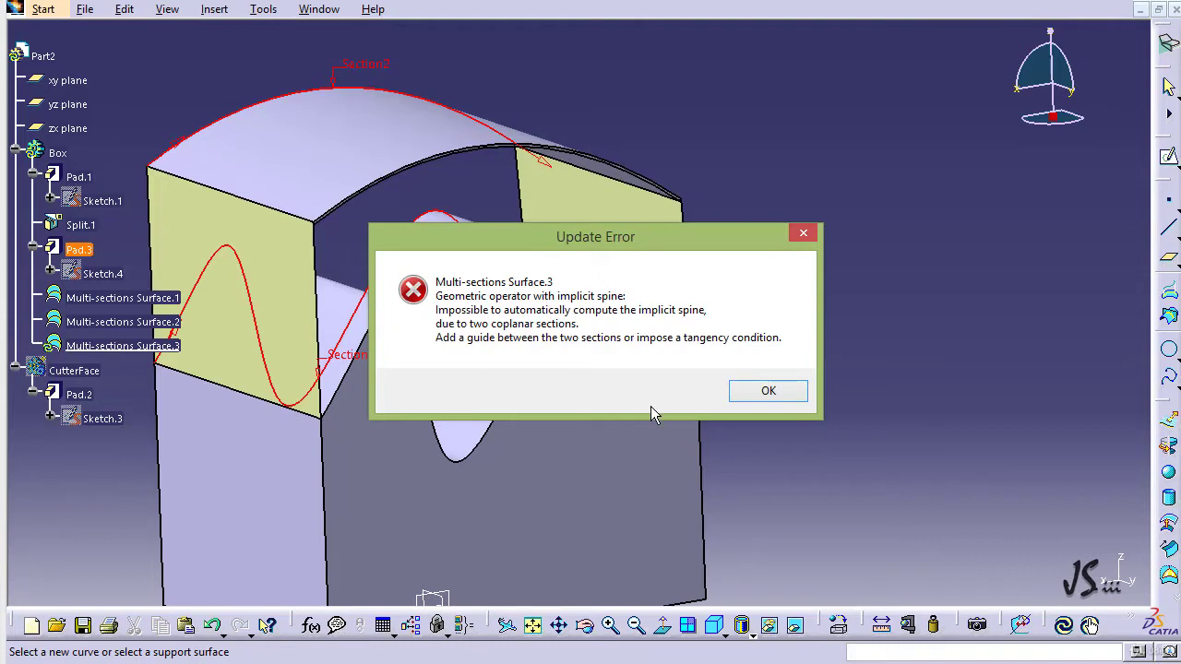
{"action": "left_click", "coordinate": [767, 394]}
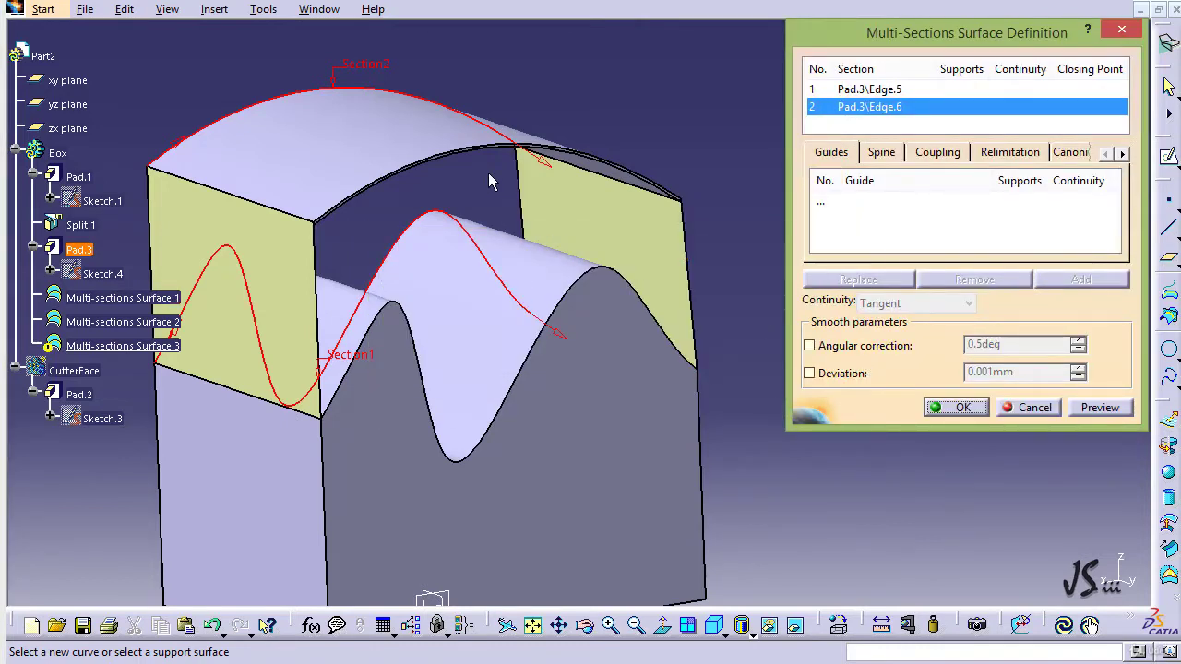
{"action": "left_click", "coordinate": [519, 190]}
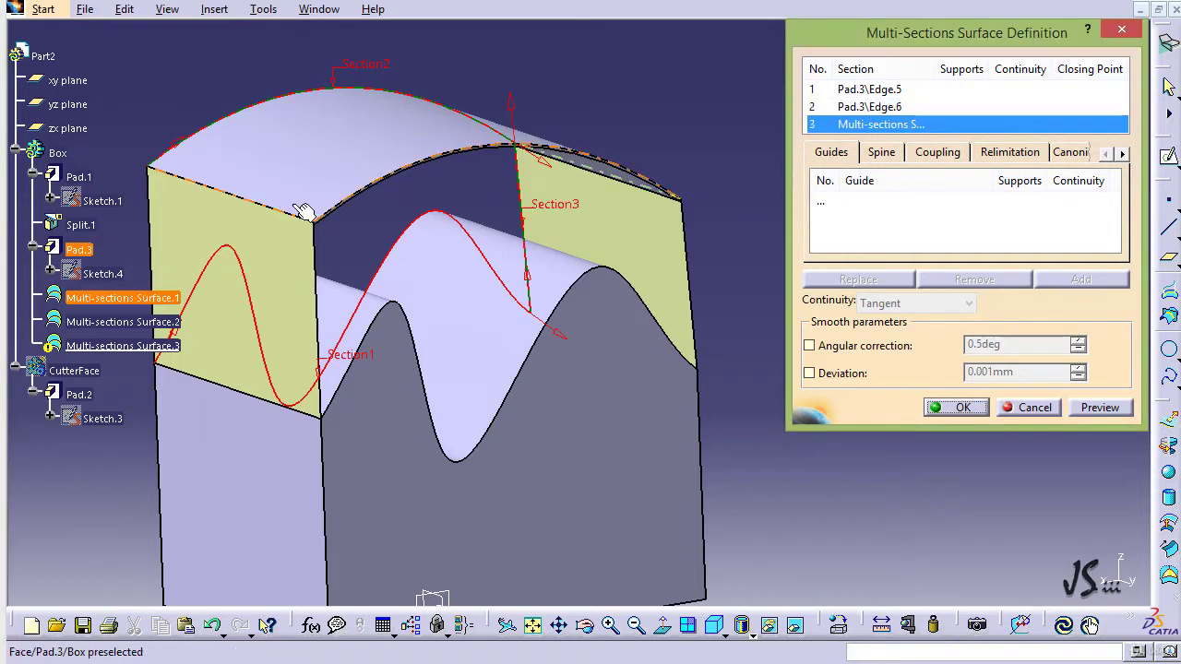
{"action": "left_click", "coordinate": [149, 231]}
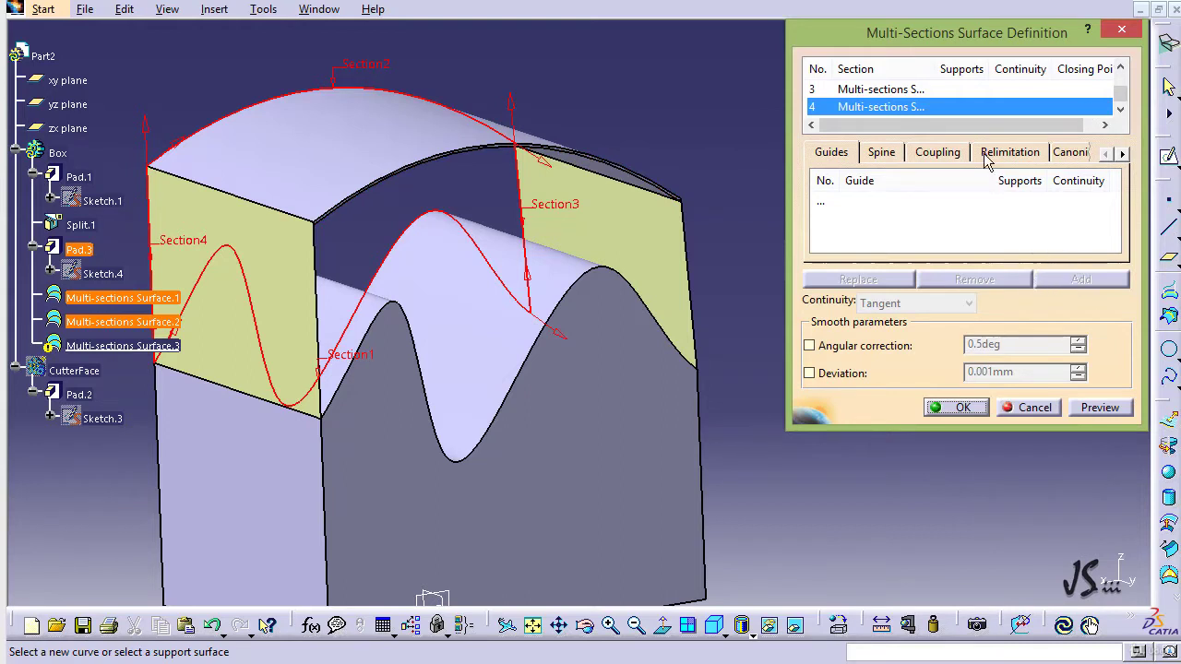
{"action": "left_click", "coordinate": [960, 109]}
{"action": "left_click", "coordinate": [1006, 277]}
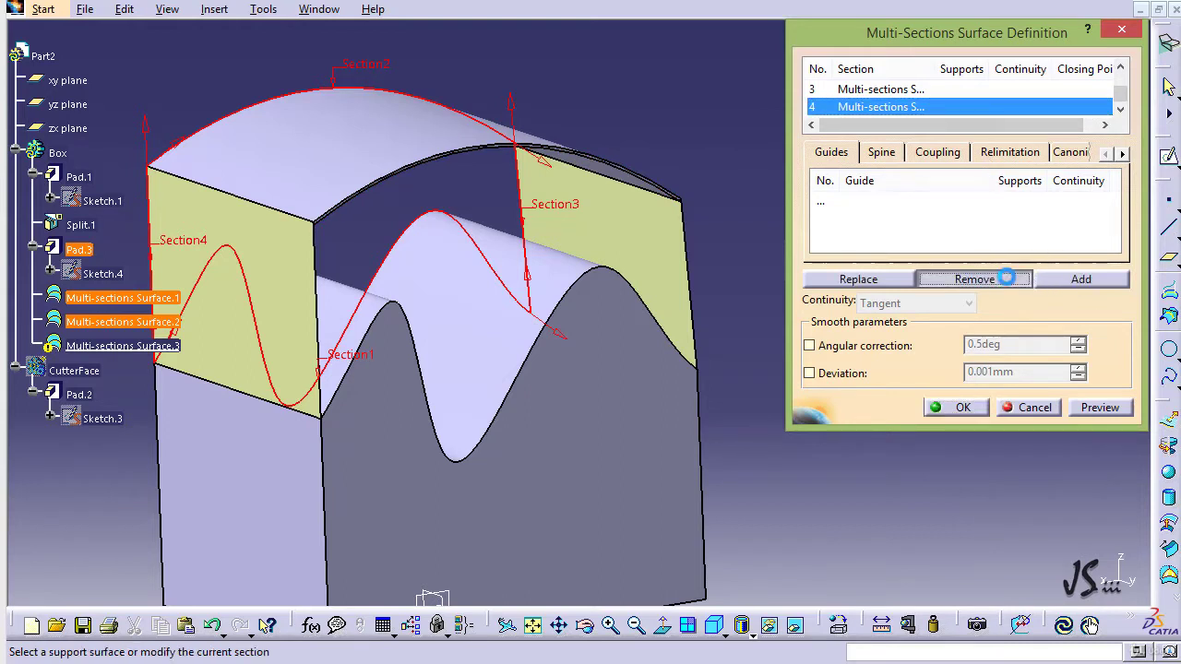
{"action": "left_click", "coordinate": [899, 125]}
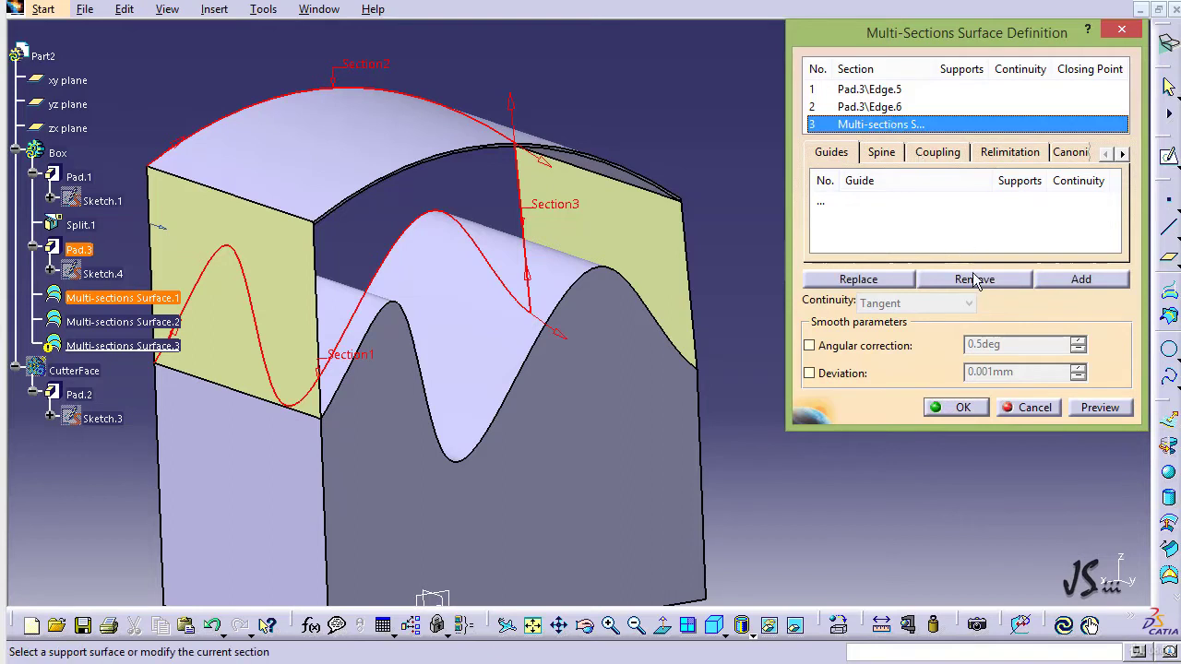
{"action": "left_click", "coordinate": [982, 279]}
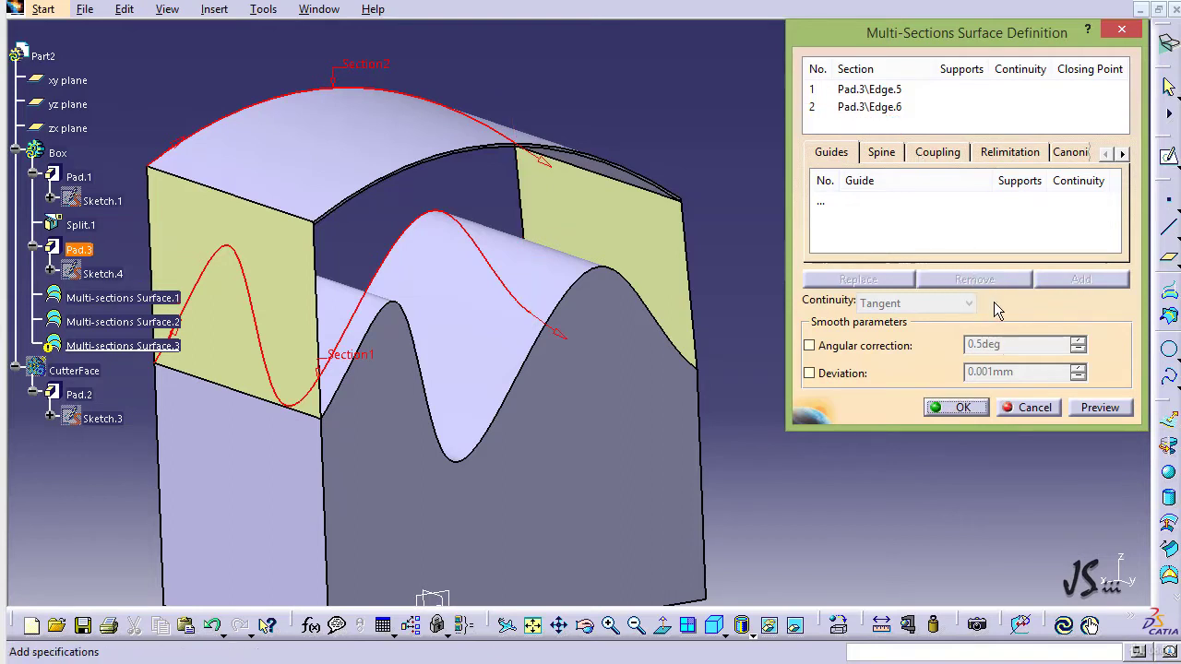
Add the far vertical edges of both side surfaces as guides and create the multi-sections surface on the far side
{"action": "left_click", "coordinate": [820, 200]}
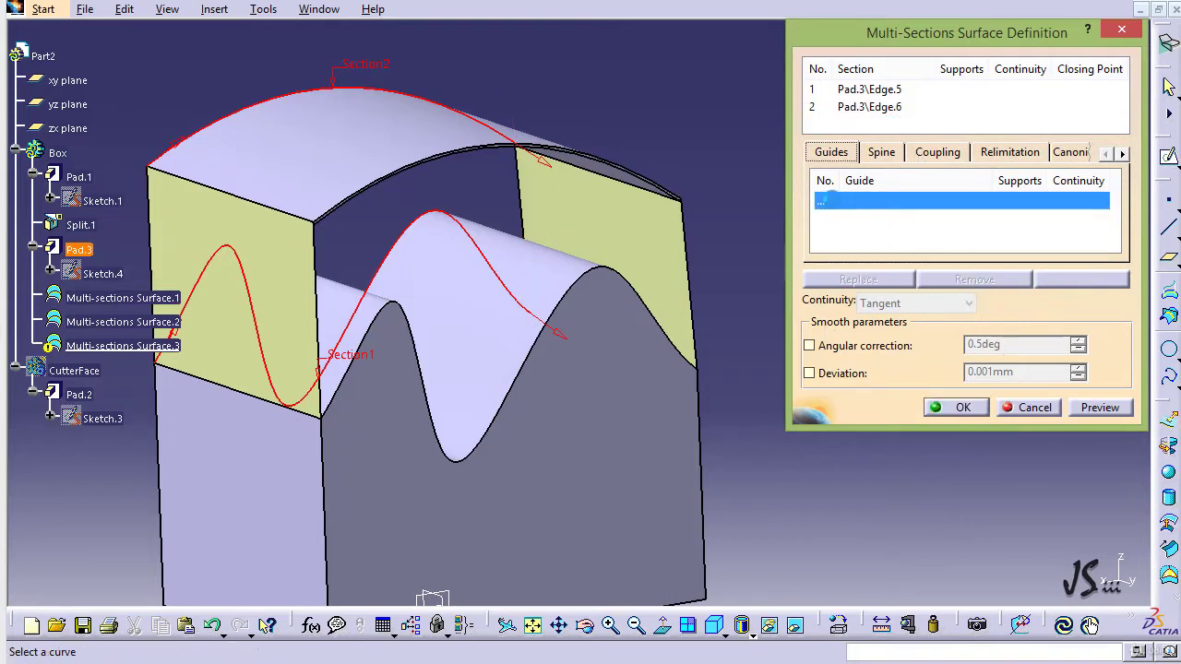
{"action": "left_click", "coordinate": [523, 207]}
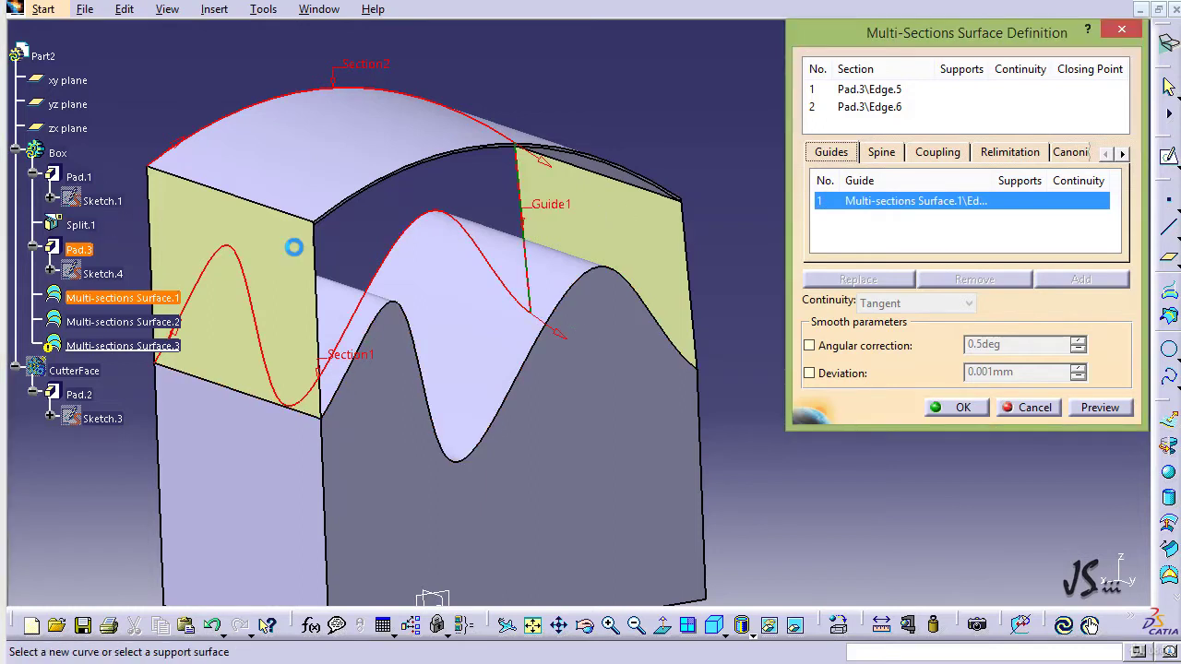
{"action": "left_click", "coordinate": [163, 250]}
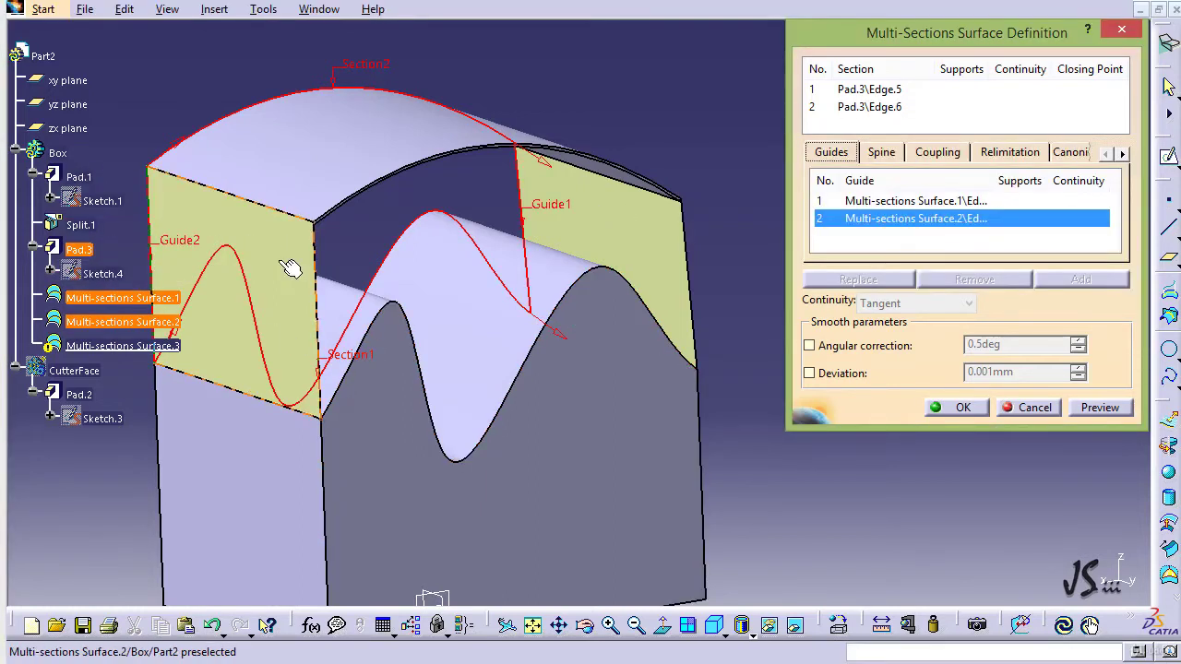
{"action": "left_click", "coordinate": [1088, 410]}
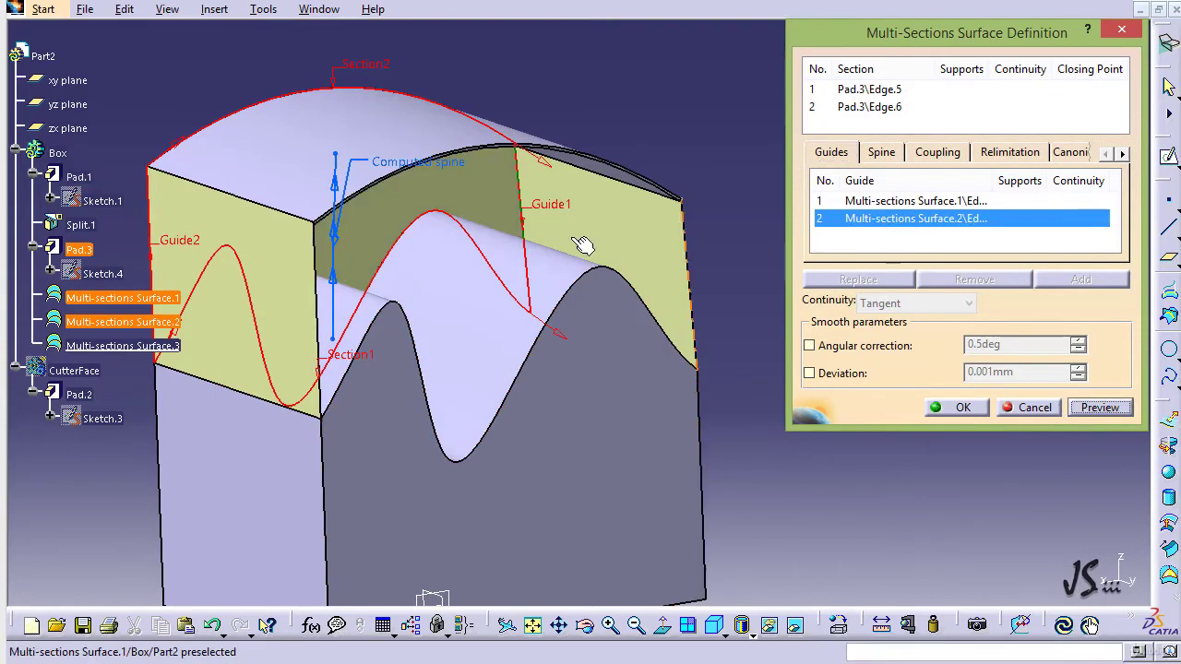
{"action": "left_click", "coordinate": [961, 409]}
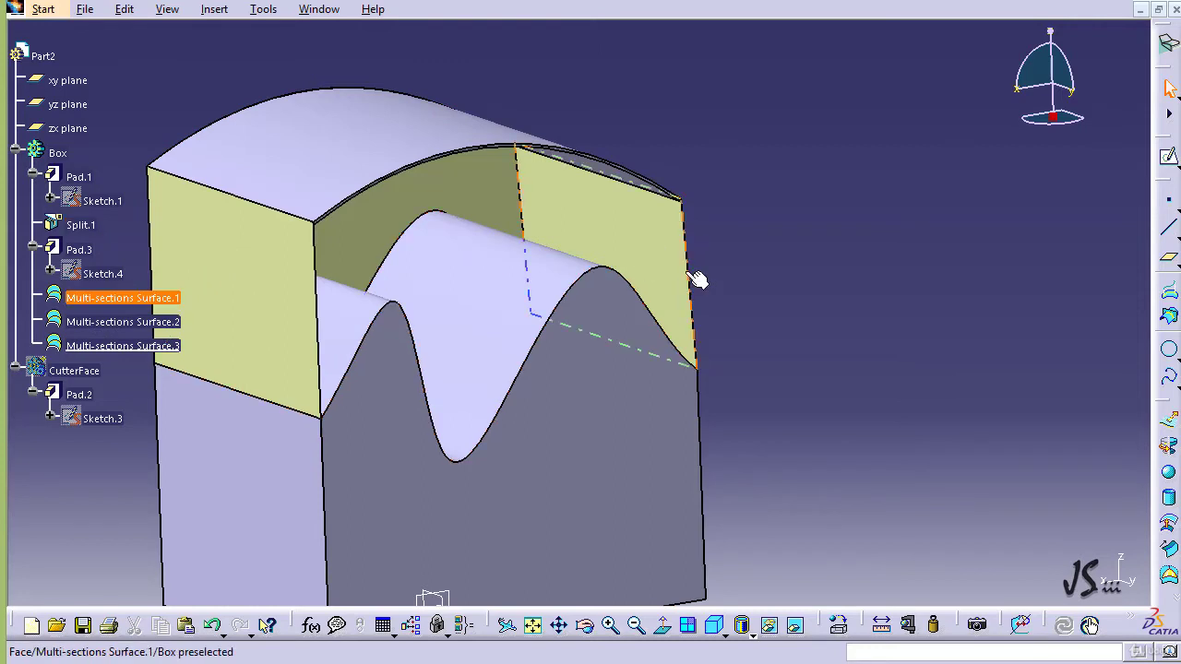
Create a multi-sections surface between the front wavy edge and the front arched edge, guided by the side surfaces' front vertical edges
{"action": "left_click", "coordinate": [212, 12]}
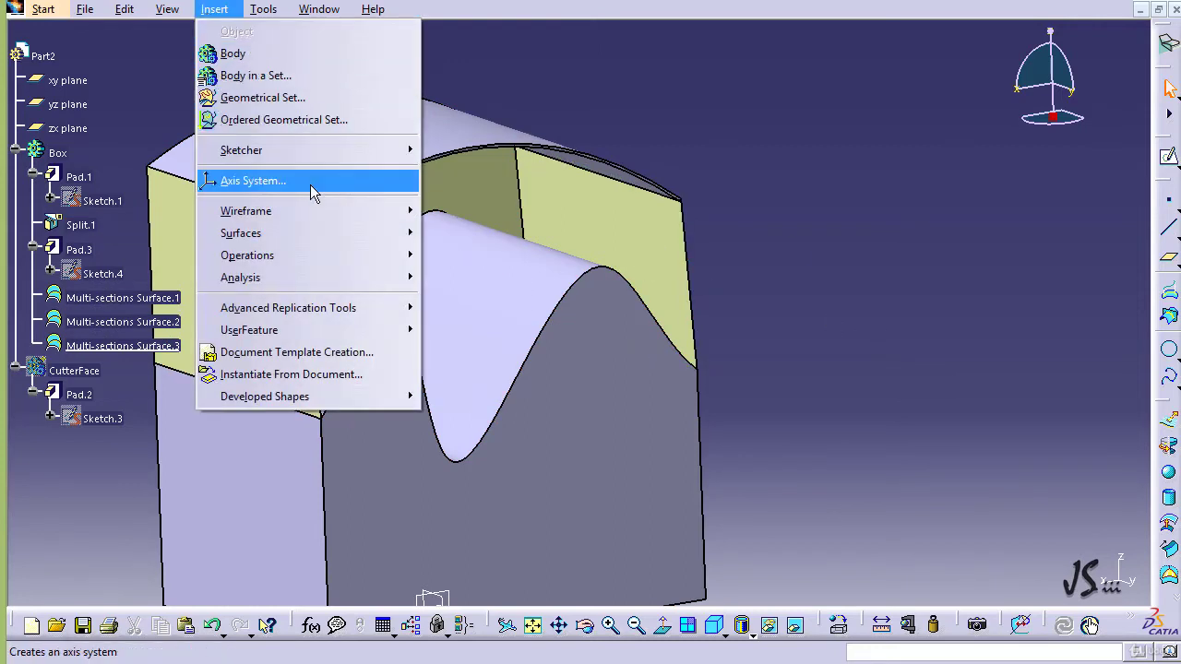
{"action": "mouse_move", "coordinate": [377, 243]}
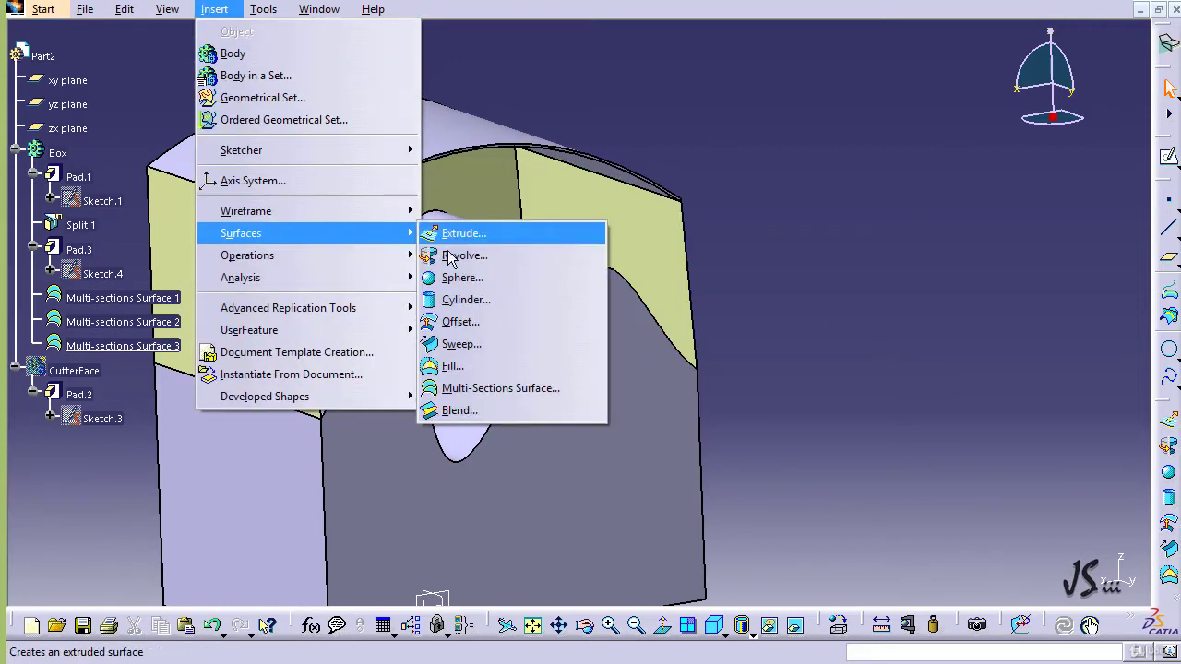
{"action": "left_click", "coordinate": [489, 388]}
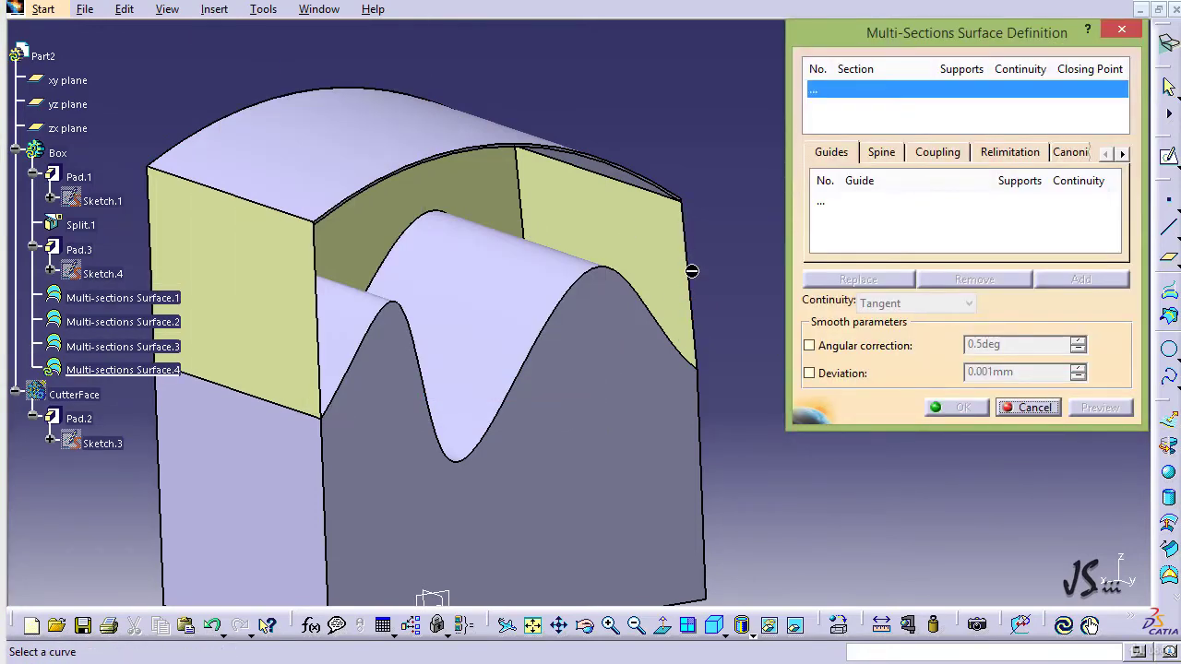
{"action": "left_click", "coordinate": [581, 286]}
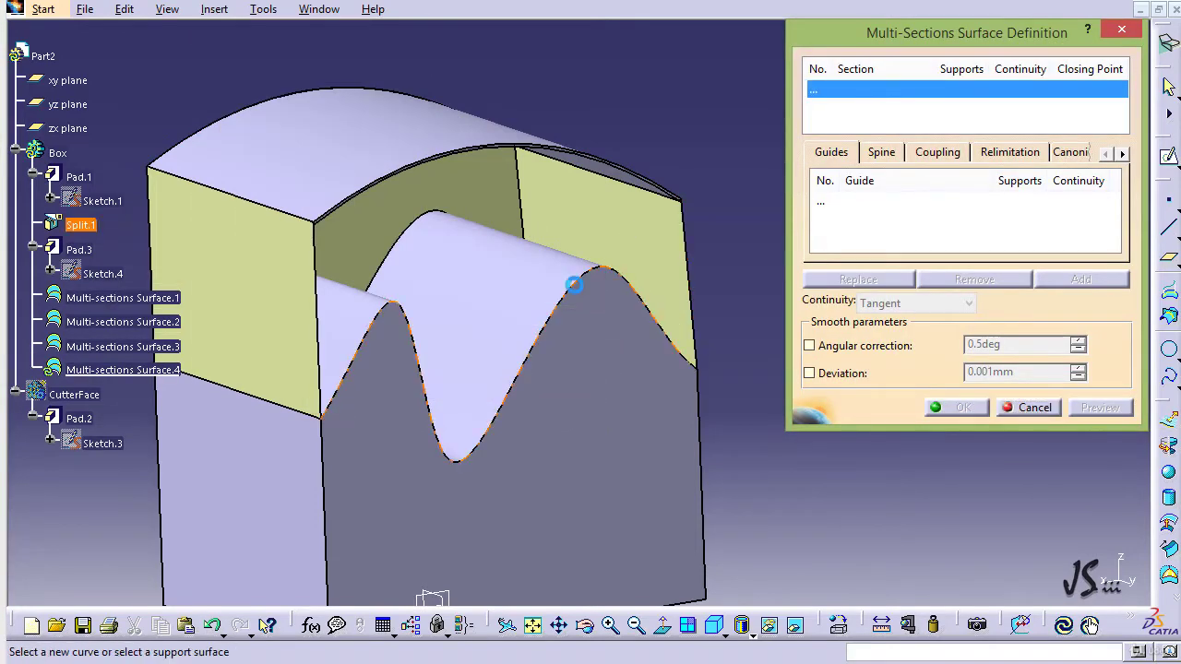
{"action": "left_click", "coordinate": [520, 152]}
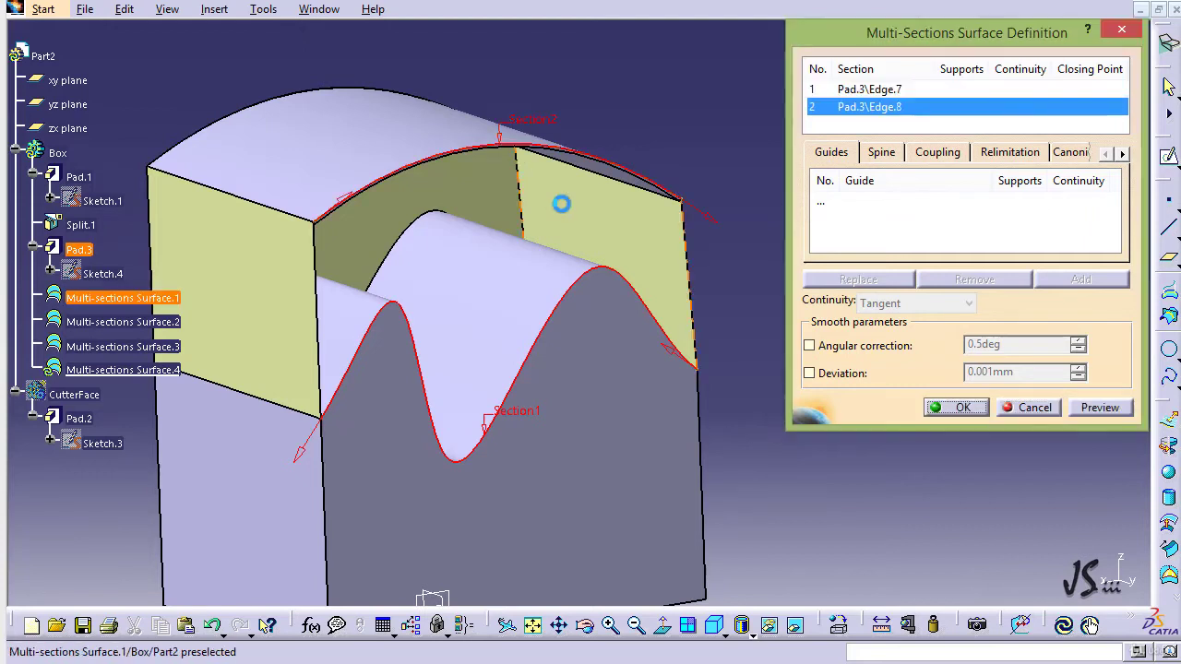
{"action": "left_click", "coordinate": [835, 245]}
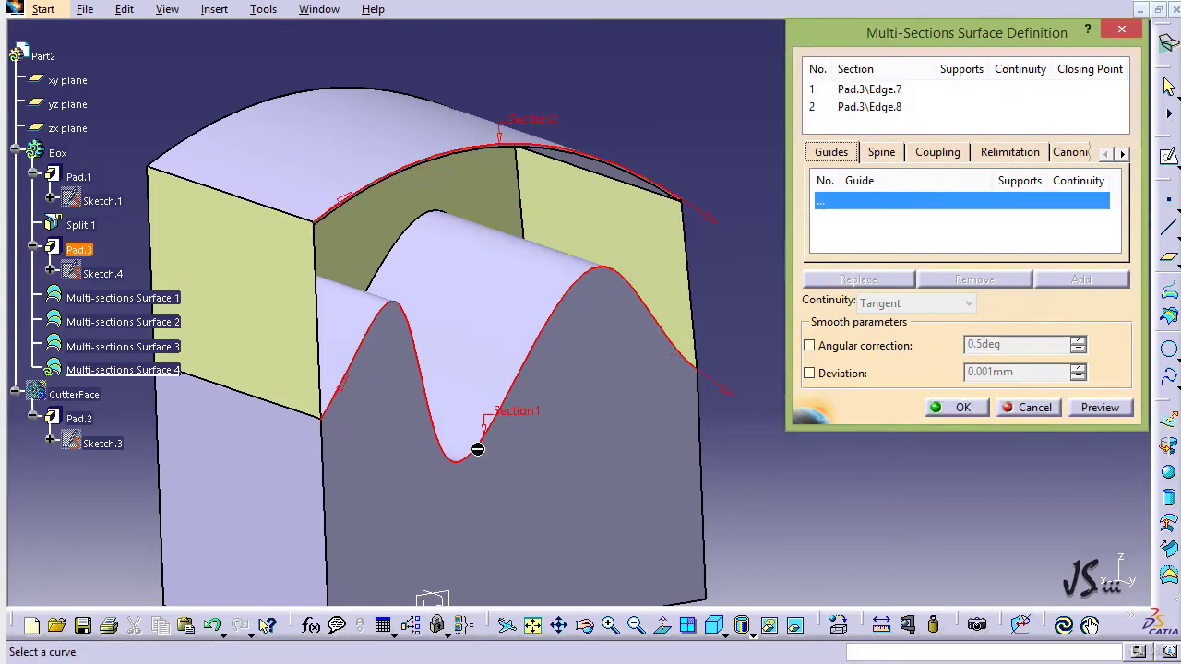
{"action": "left_click", "coordinate": [688, 289]}
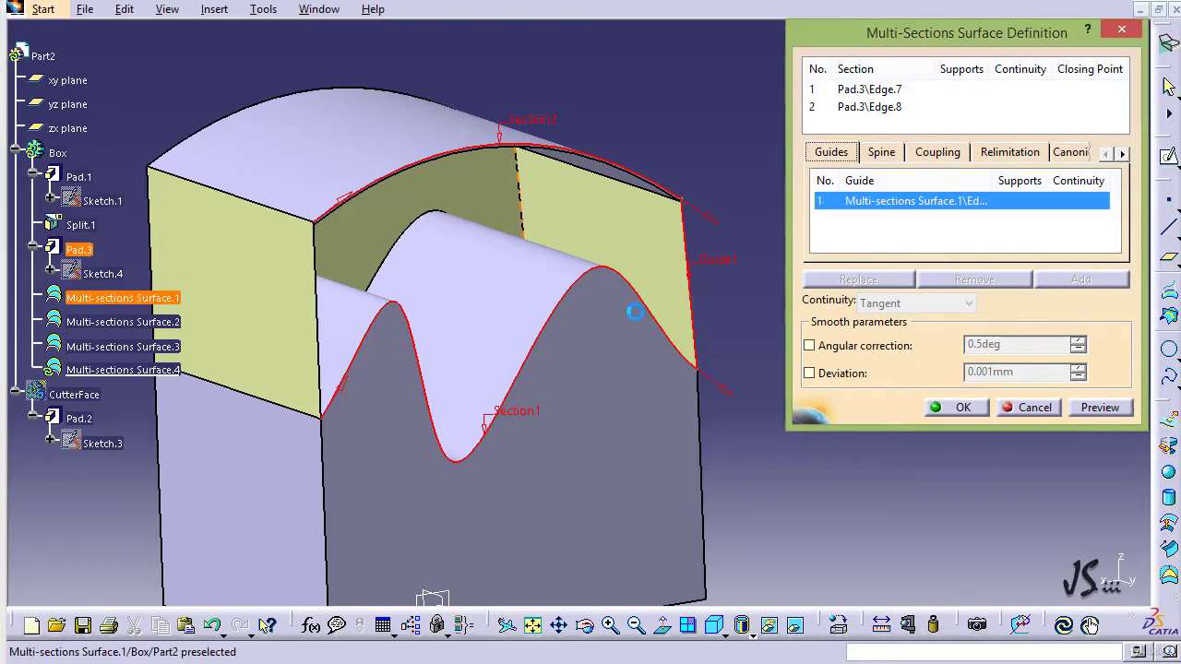
{"action": "left_click", "coordinate": [317, 340]}
{"action": "left_click", "coordinate": [931, 413]}
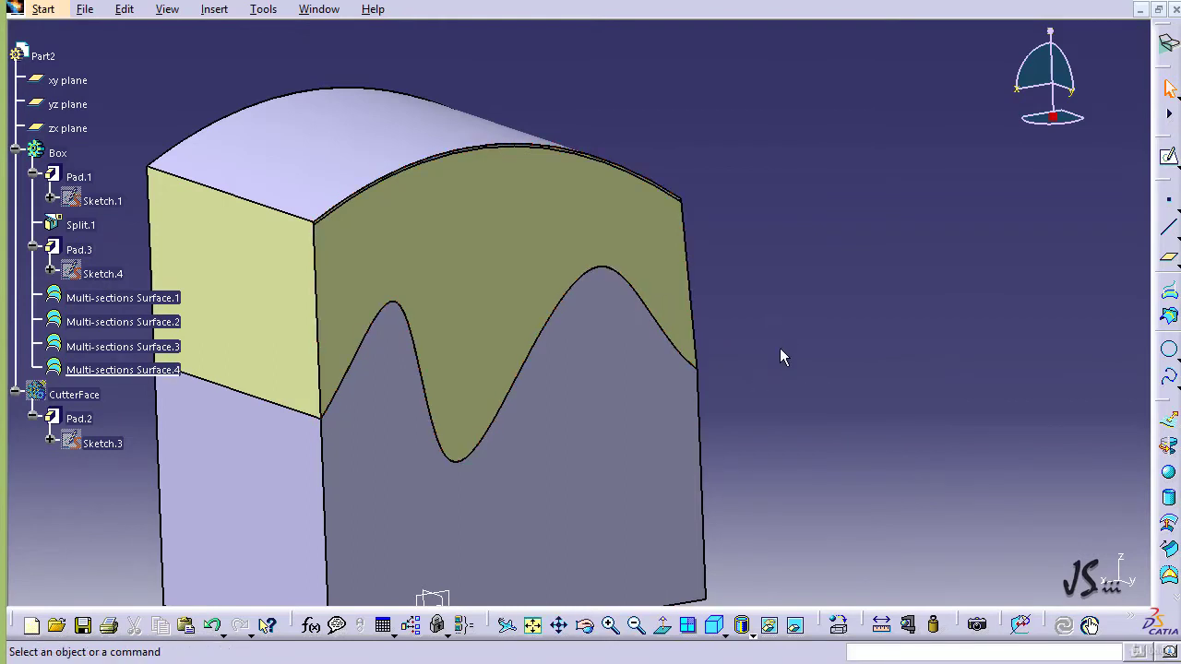
Switch to the Part Design workbench
{"action": "left_click", "coordinate": [219, 11]}
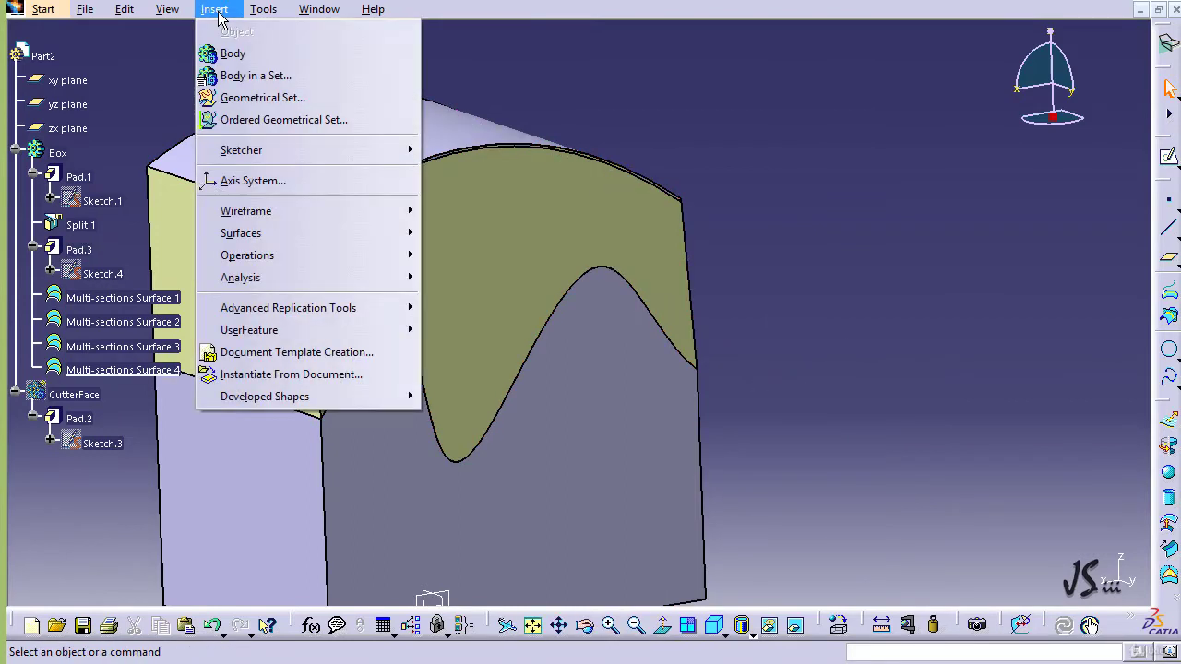
{"action": "left_click", "coordinate": [42, 10]}
{"action": "mouse_move", "coordinate": [61, 53]}
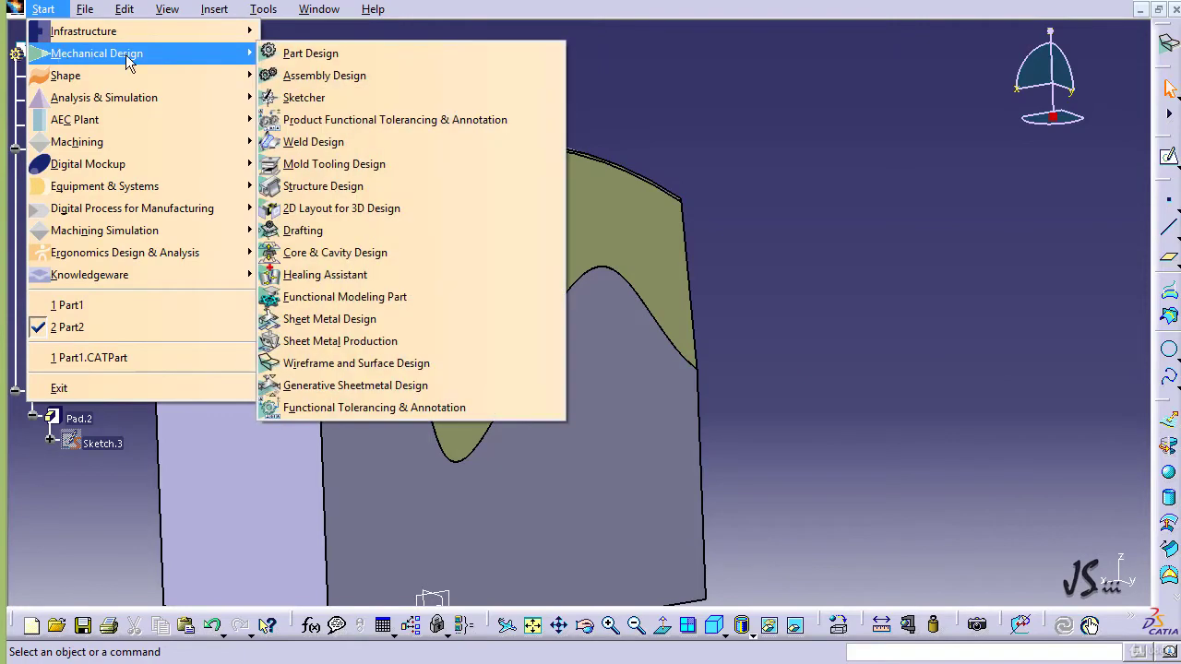
{"action": "left_click", "coordinate": [277, 54]}
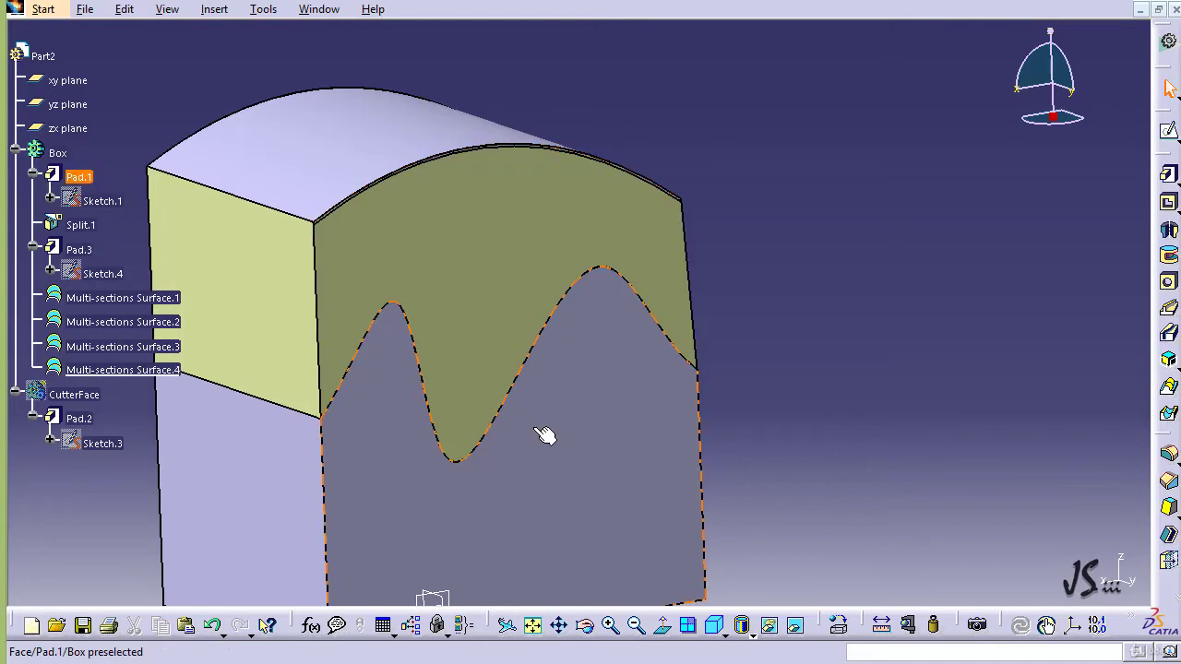
{"action": "left_click", "coordinate": [213, 9]}
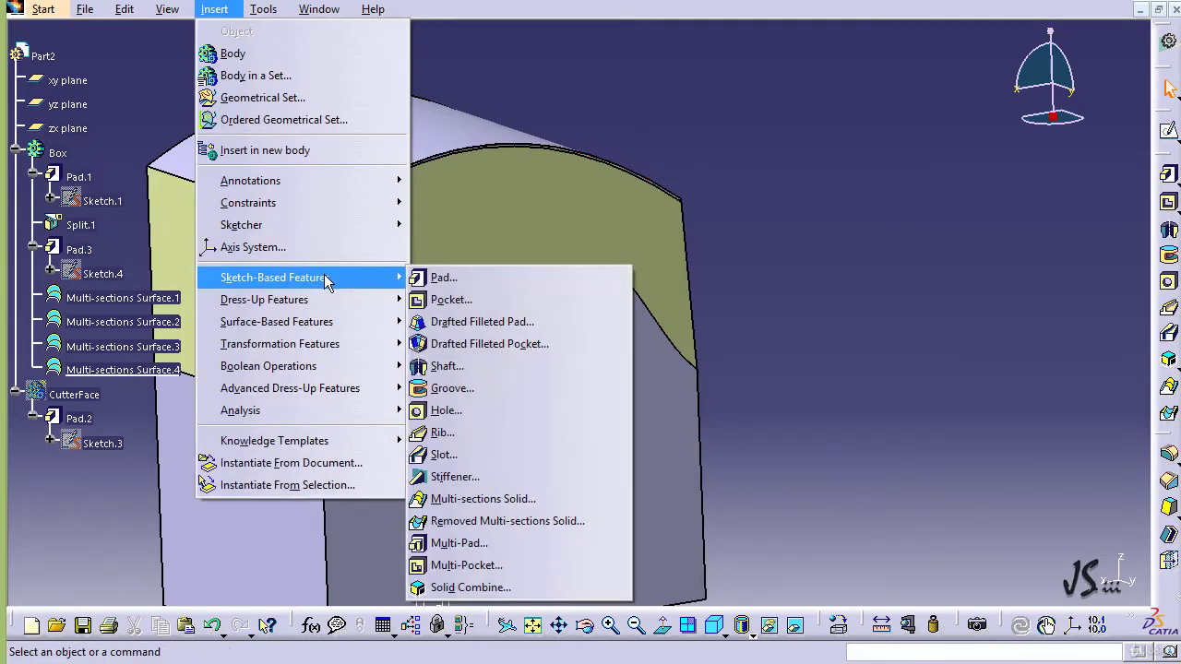
{"action": "mouse_move", "coordinate": [339, 321]}
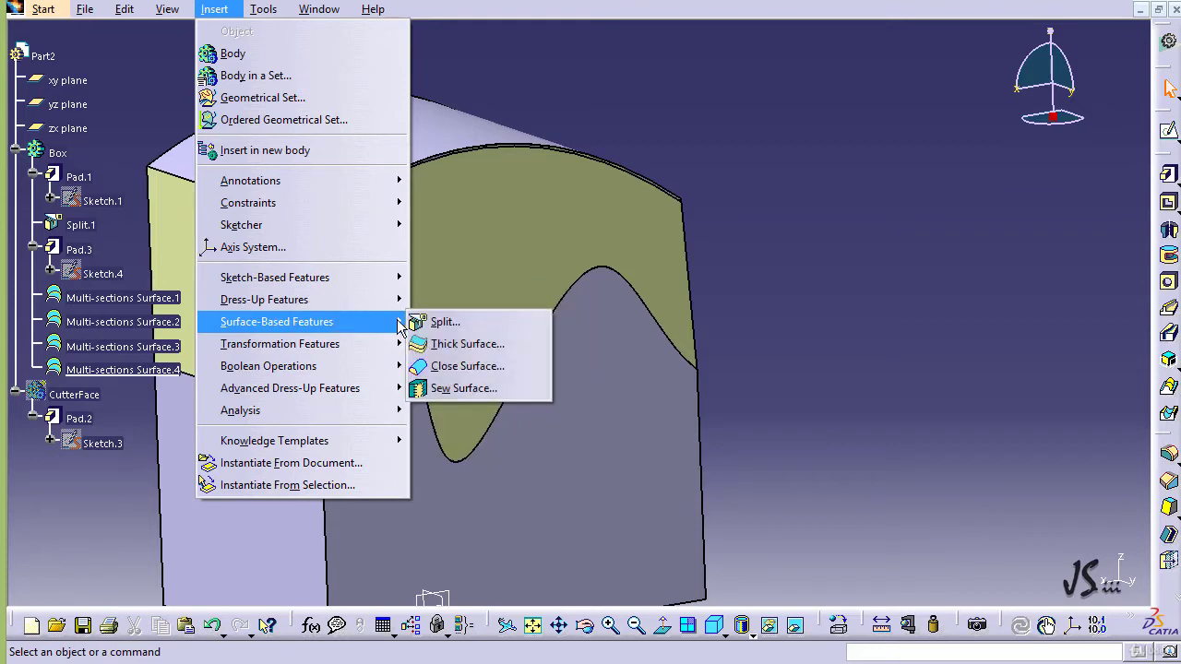
{"action": "left_click", "coordinate": [452, 388]}
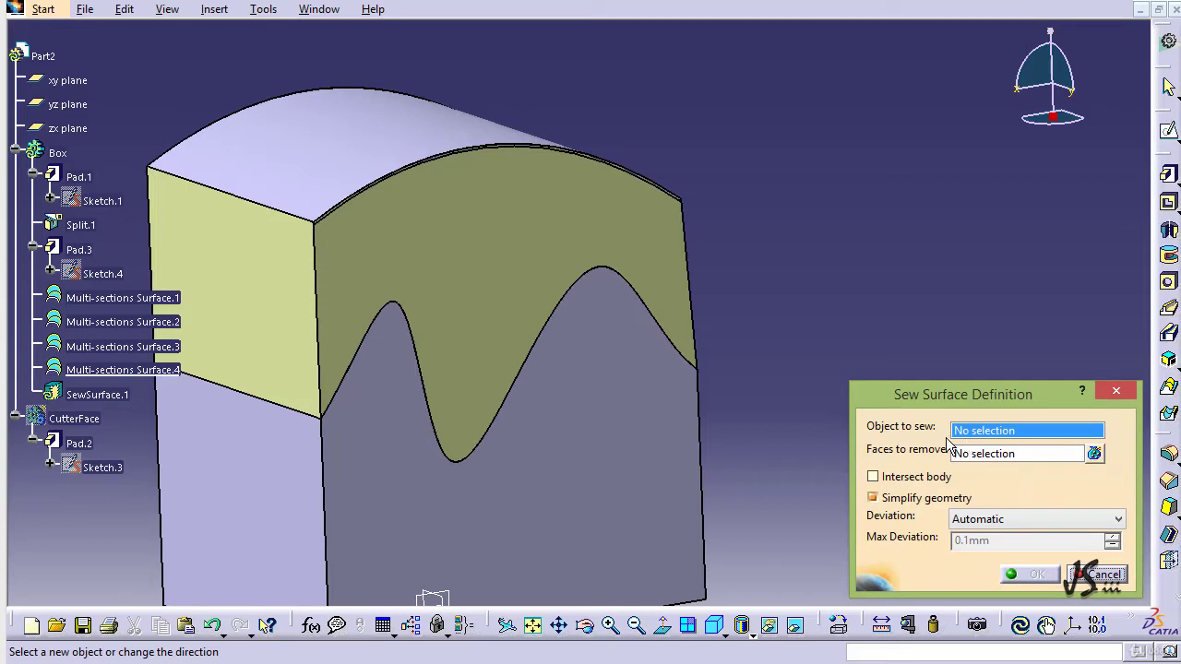
{"action": "left_click", "coordinate": [1098, 575]}
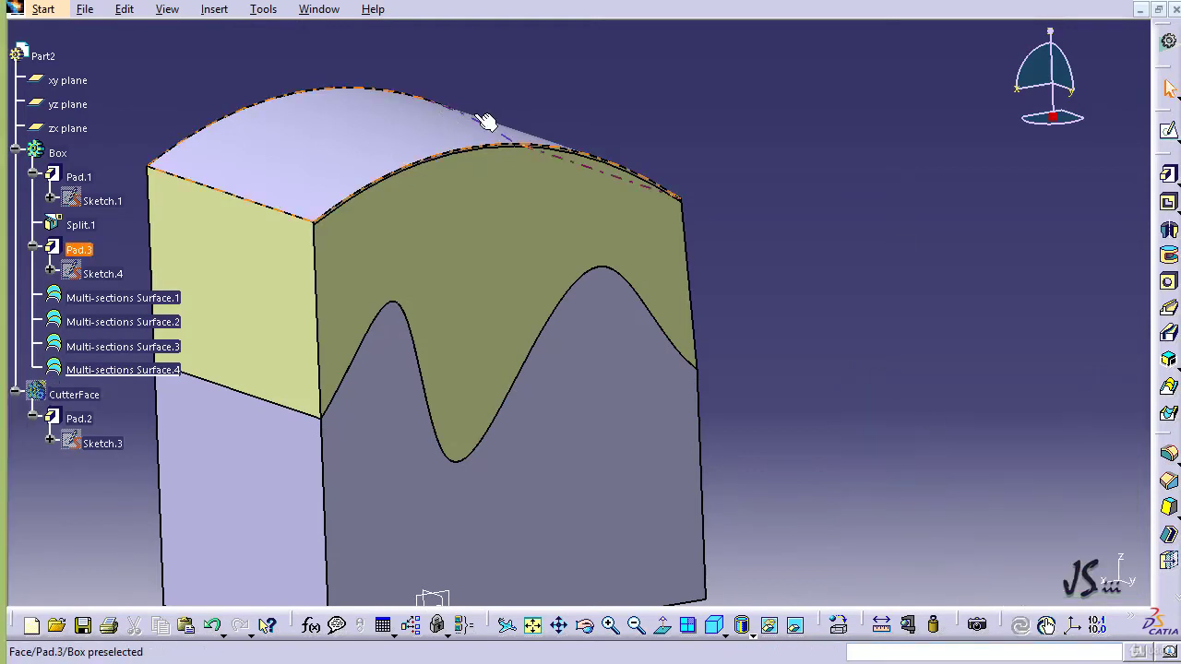
Join all four multi-sections surfaces into one surface with the c:join command, keeping the 0.001 mm merging distance
{"action": "left_click", "coordinate": [986, 650]}
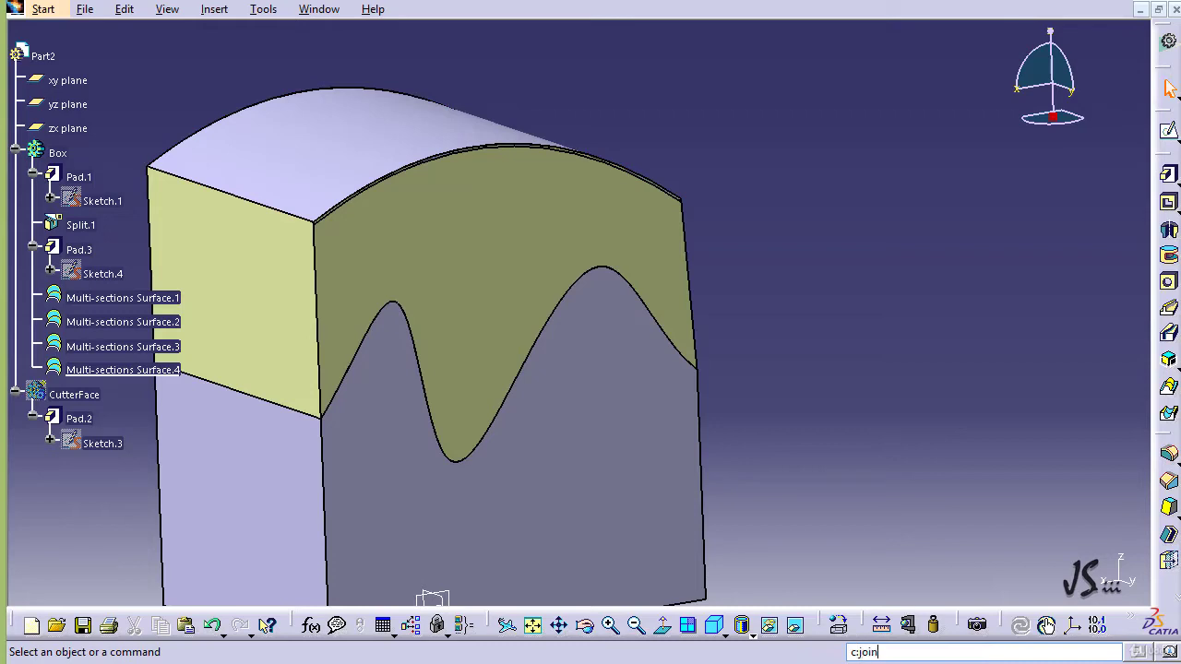
{"action": "type", "text": "c:join"}
{"action": "key", "text": "Return"}
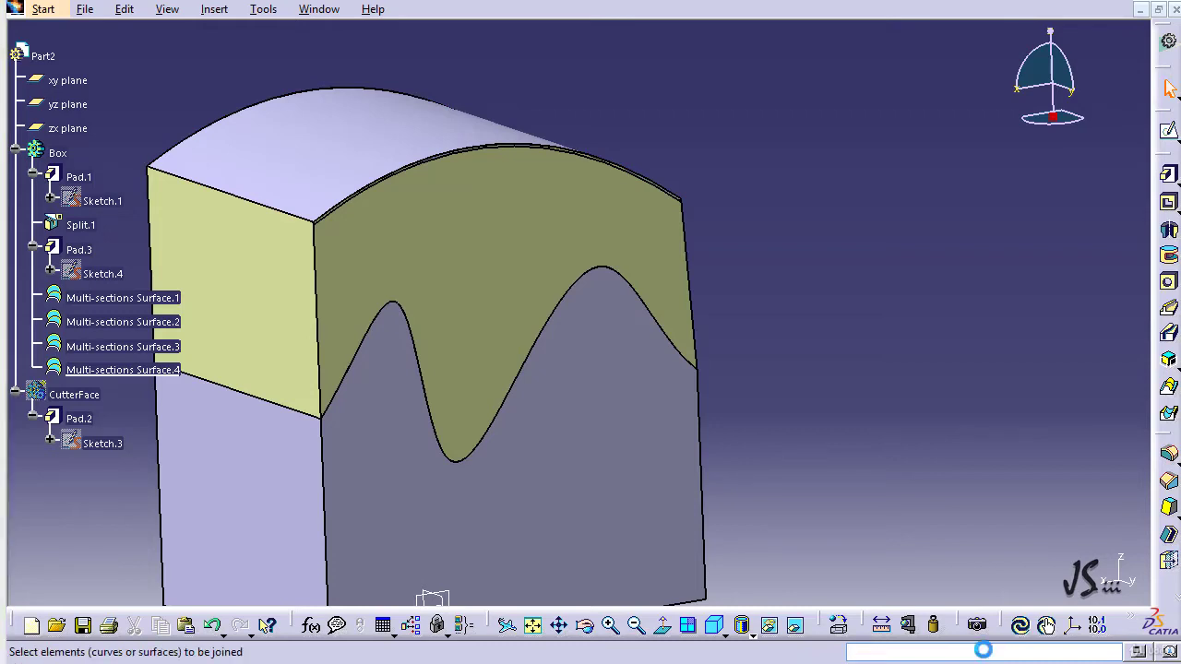
{"action": "left_click", "coordinate": [449, 274]}
{"action": "left_click", "coordinate": [317, 301]}
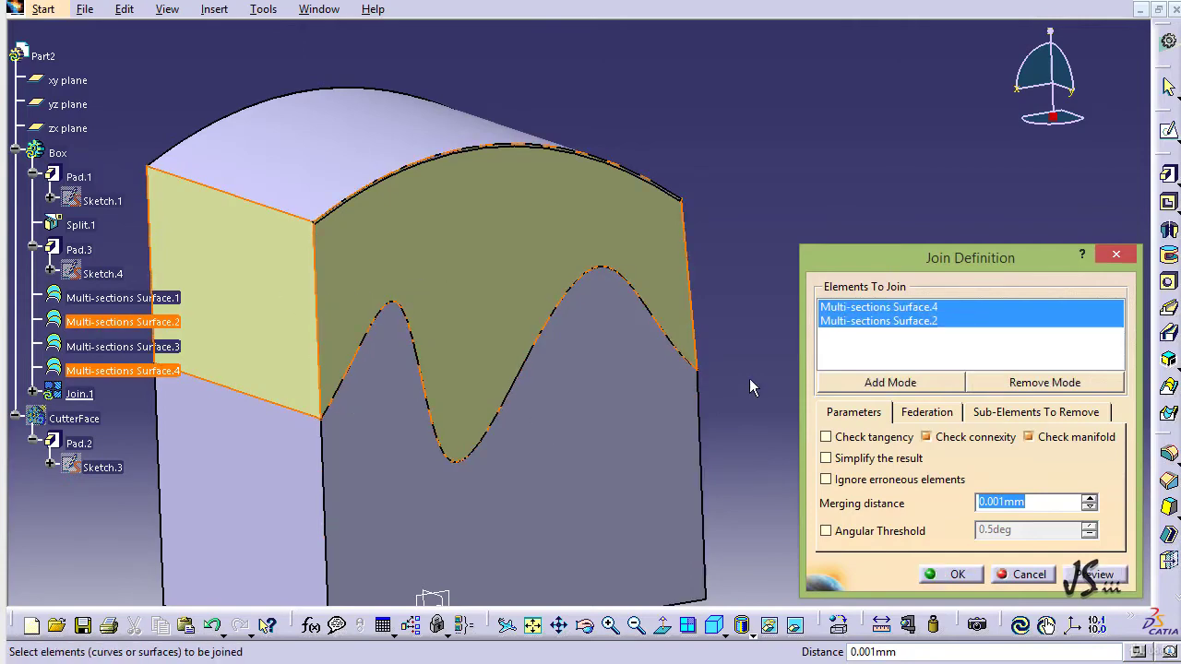
{"action": "middle_click_drag", "start_coordinate": [745, 341], "coordinate": [188, 384]}
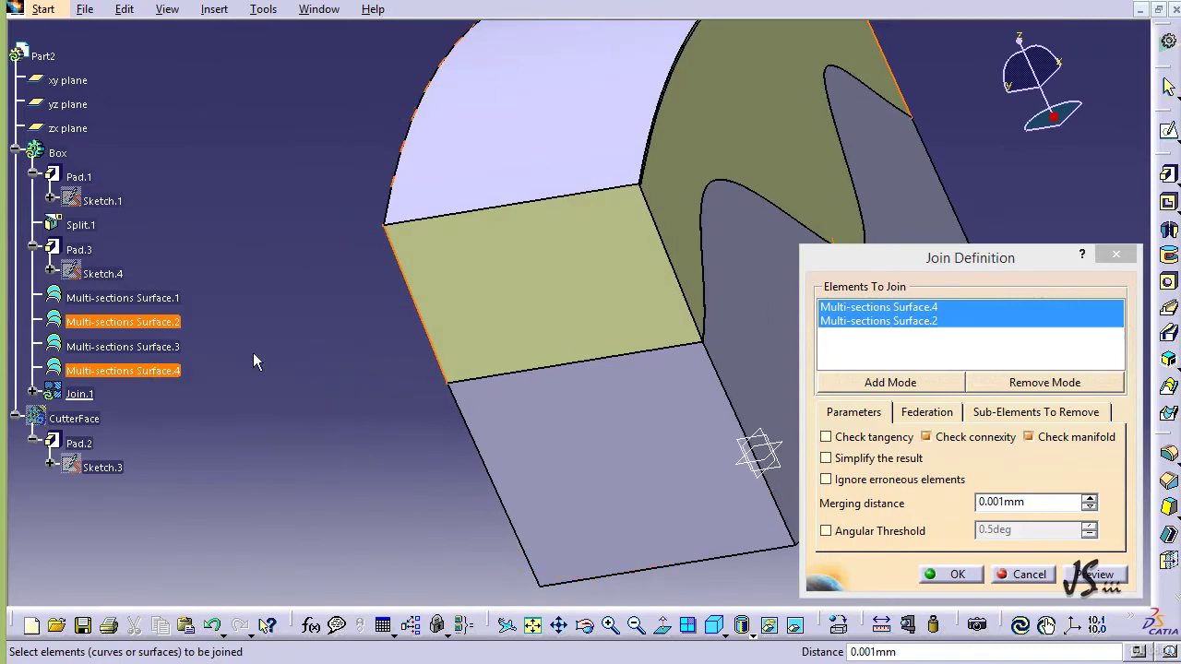
{"action": "left_click", "coordinate": [527, 290]}
{"action": "left_click", "coordinate": [688, 157]}
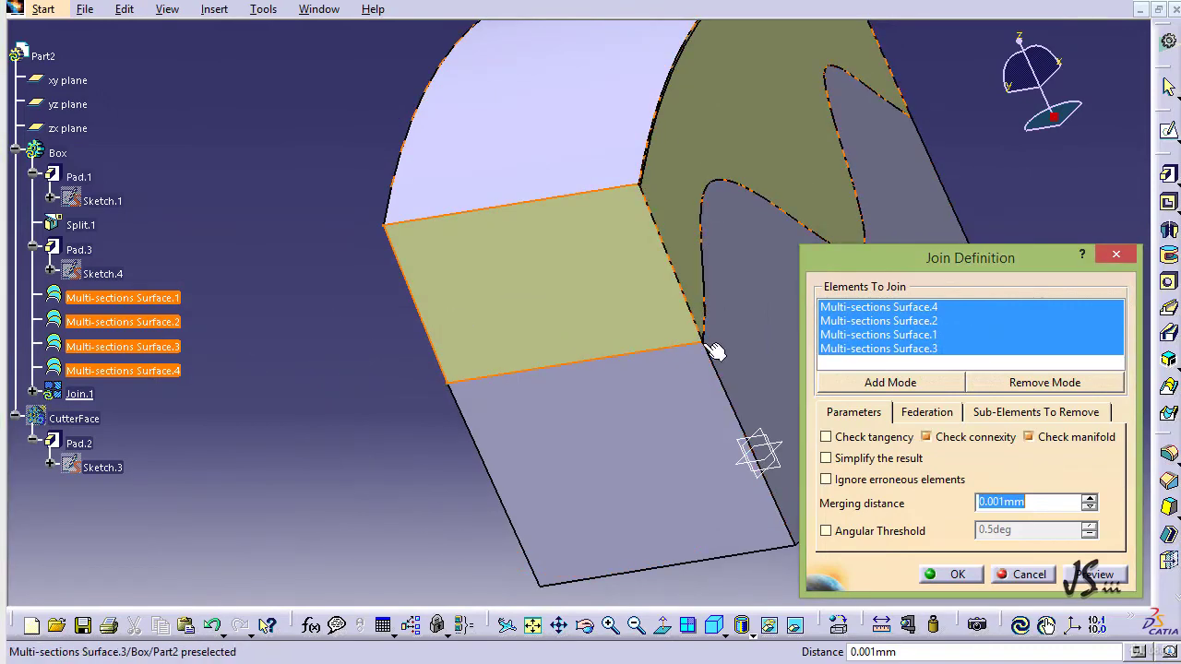
{"action": "left_click", "coordinate": [1090, 570]}
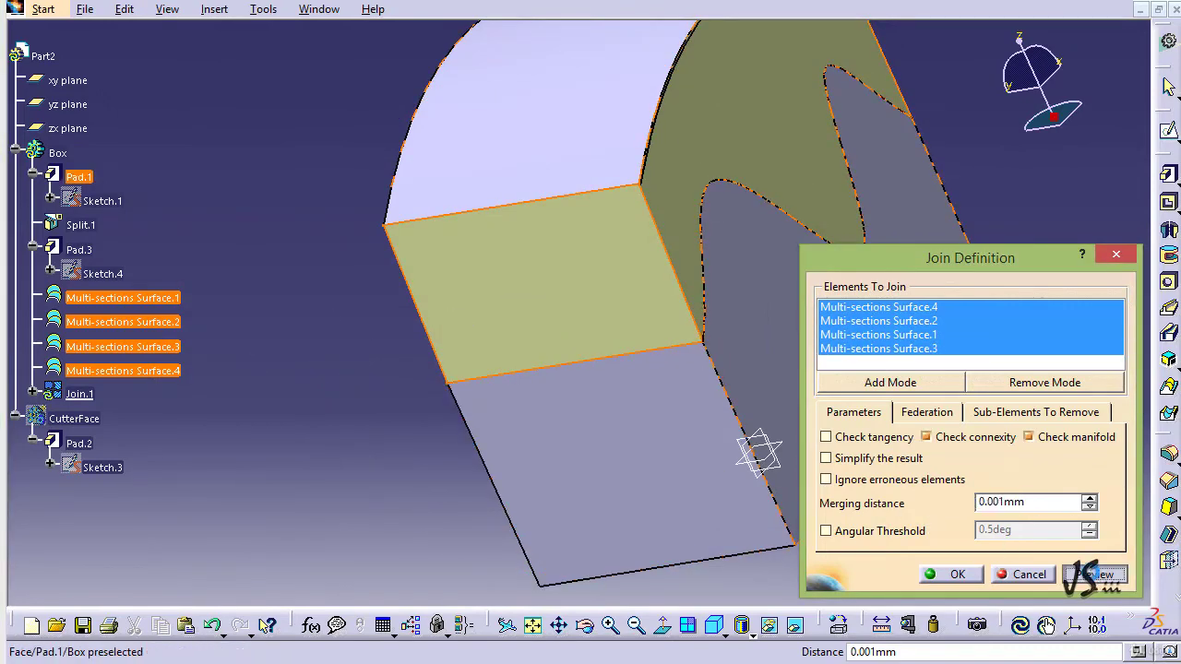
{"action": "left_click", "coordinate": [953, 574]}
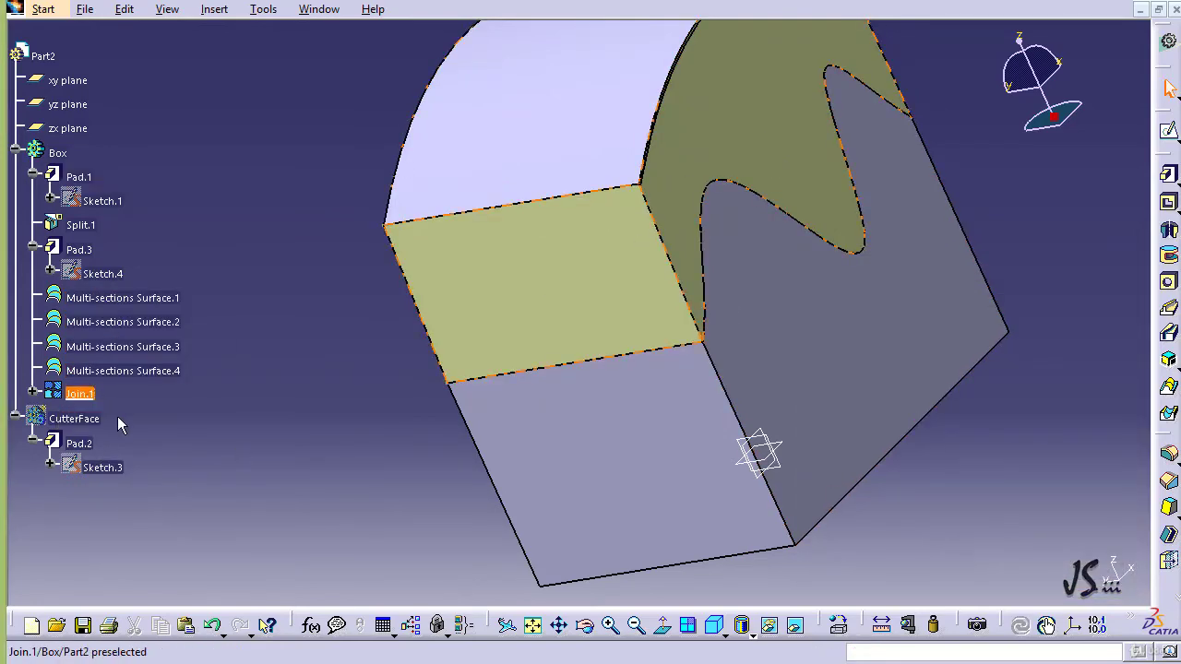
Try to sew the joined surface onto the box body with the default sewing direction and geometry simplification
{"action": "left_click", "coordinate": [210, 15]}
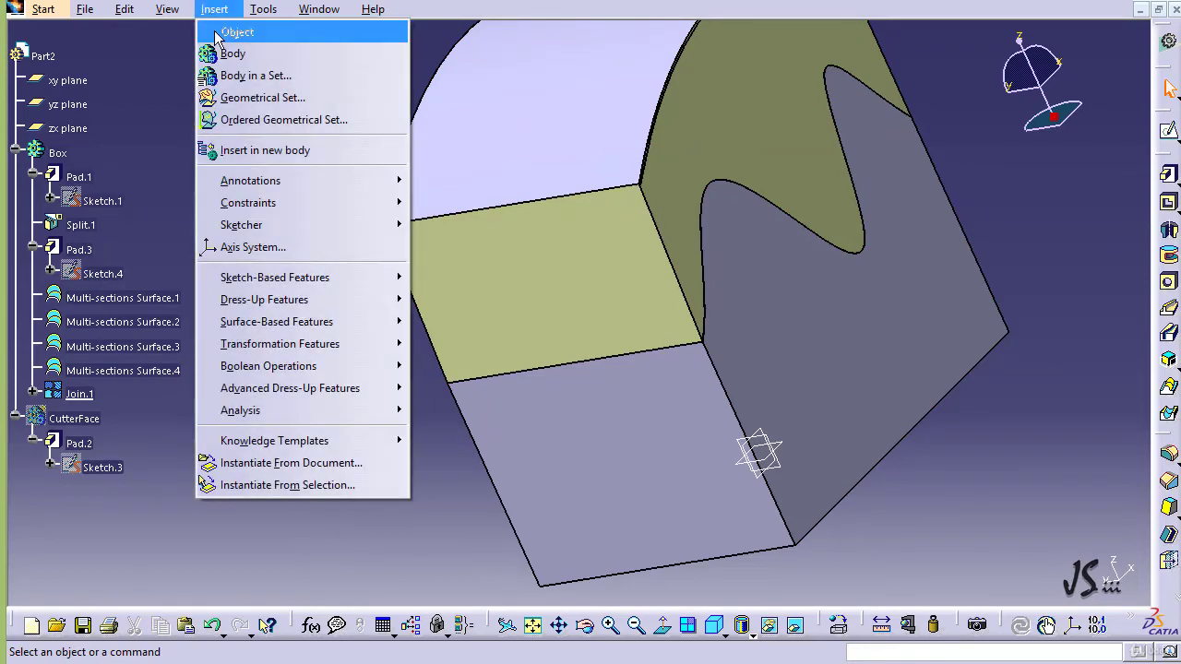
{"action": "mouse_move", "coordinate": [358, 323]}
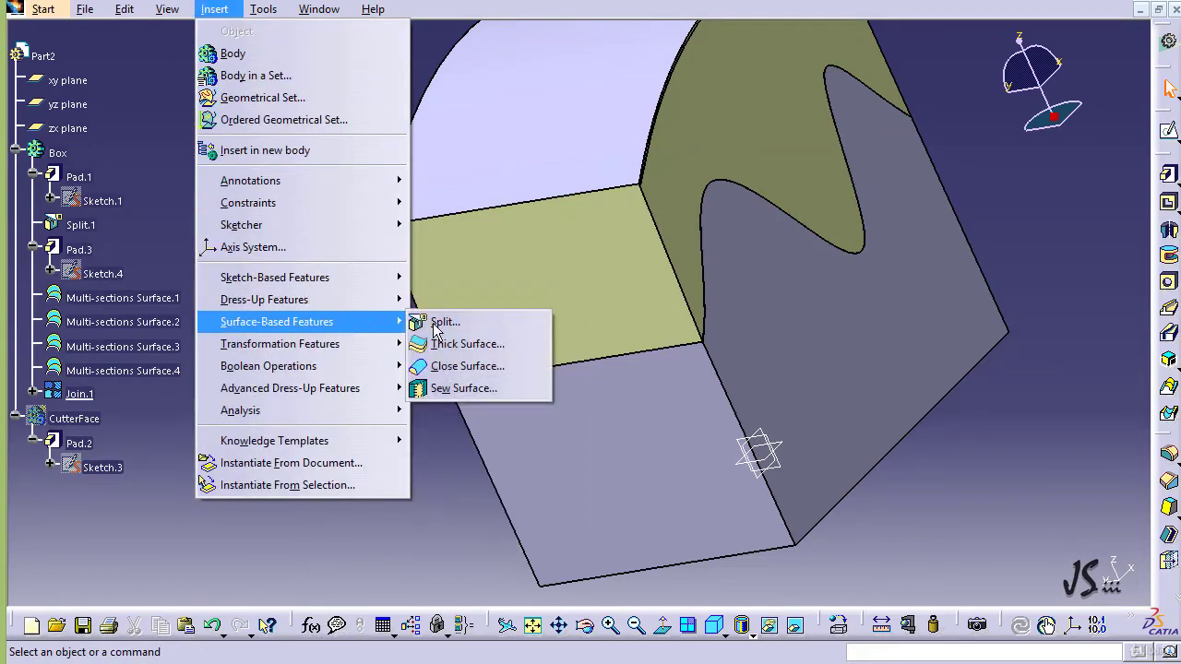
{"action": "left_click", "coordinate": [481, 393]}
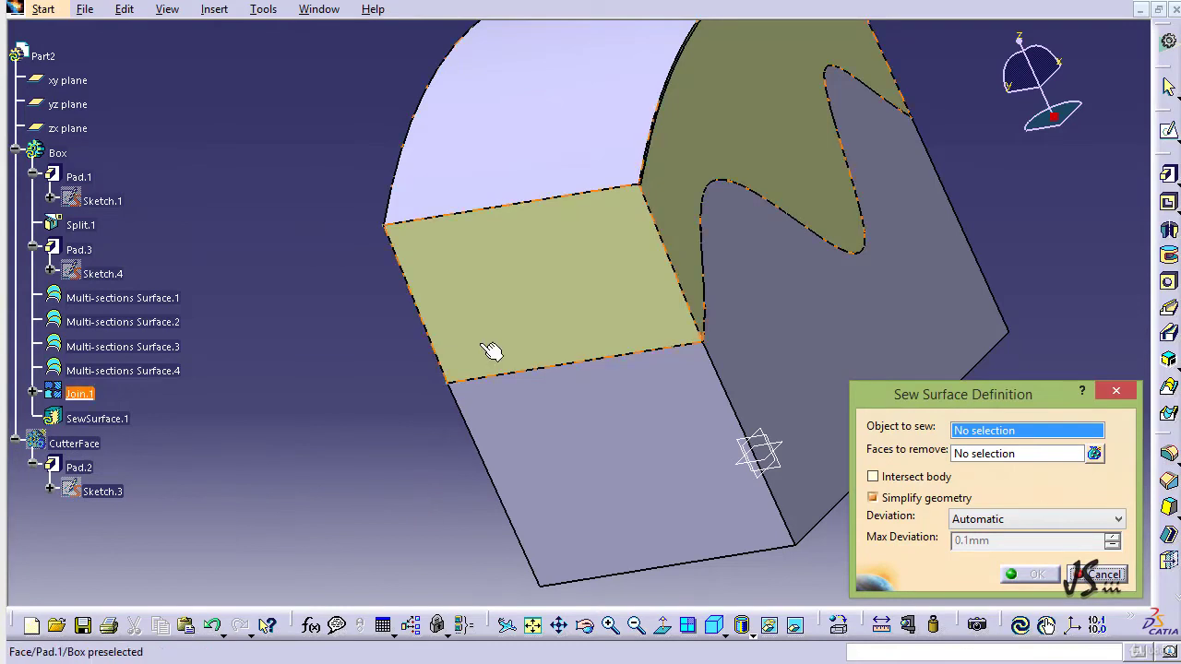
{"action": "left_click", "coordinate": [541, 291]}
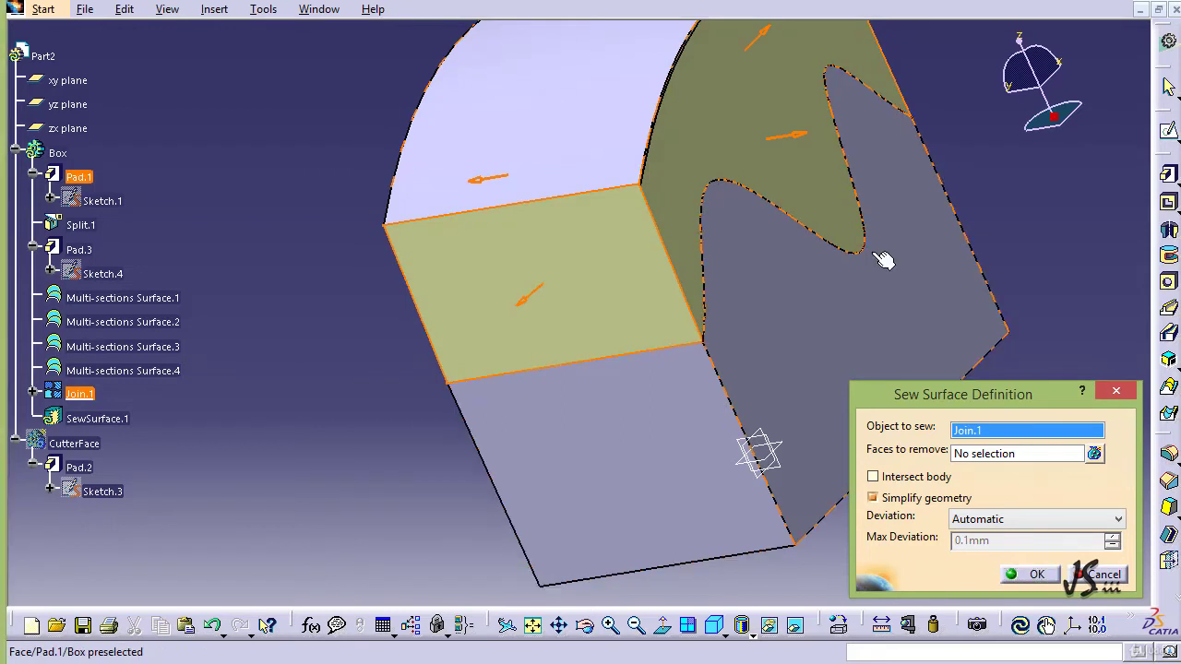
{"action": "left_click", "coordinate": [1032, 575]}
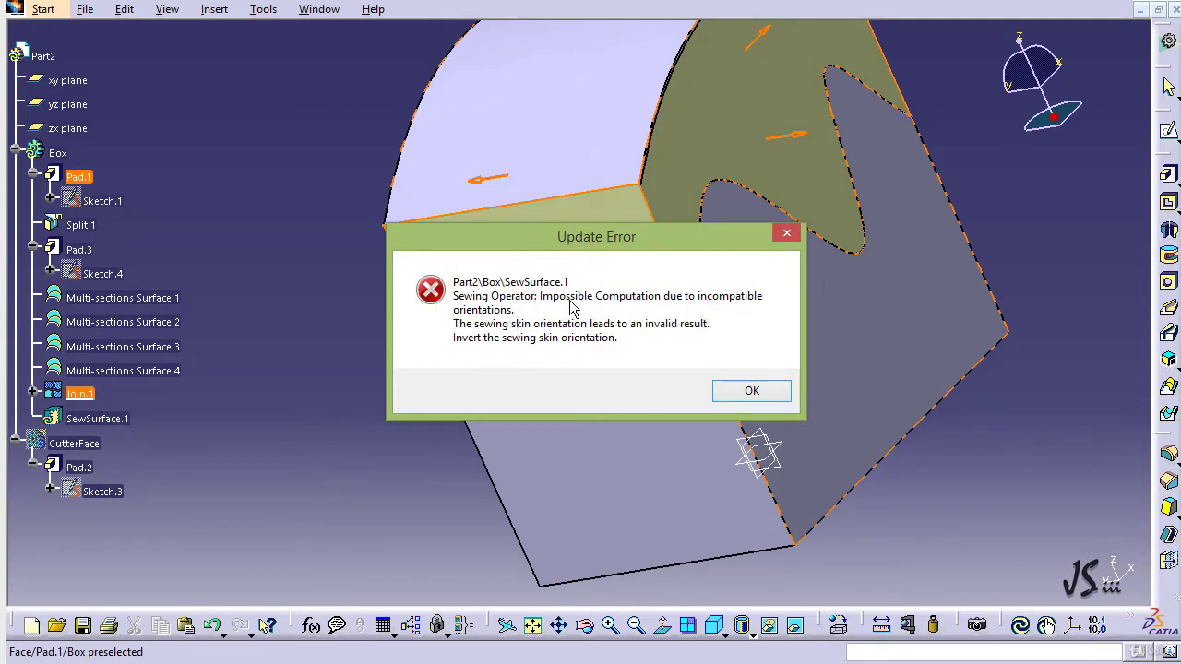
{"action": "left_click", "coordinate": [751, 392]}
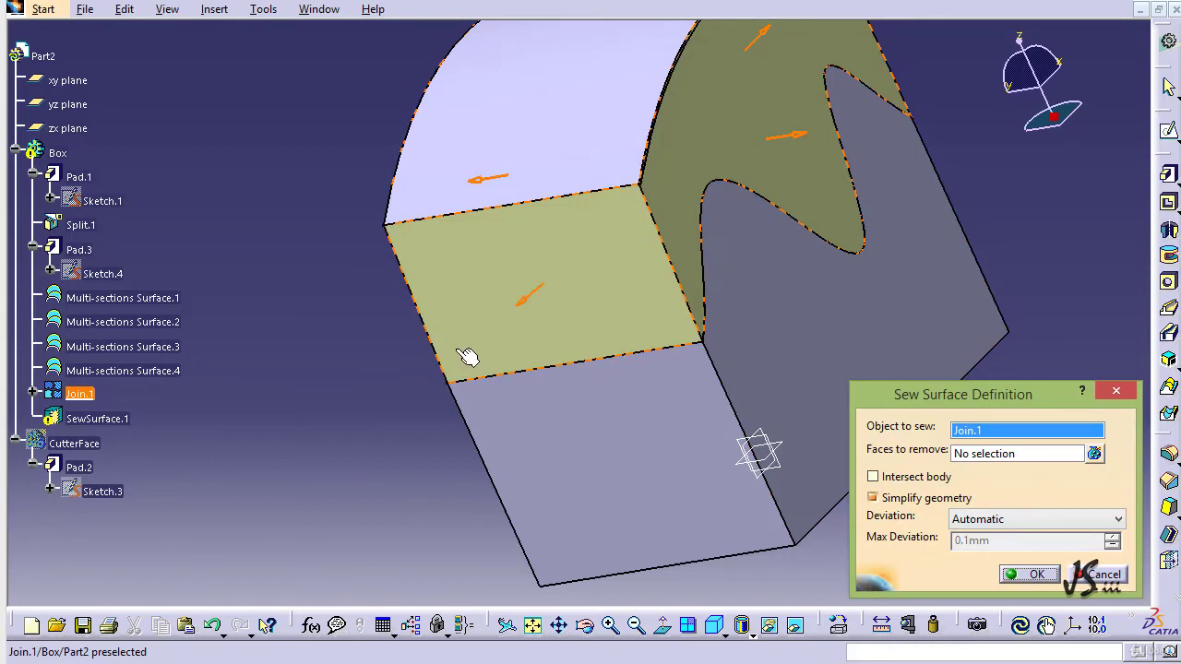
Invert the sewing direction of the joined surface and create the sew surface
{"action": "left_click", "coordinate": [539, 304]}
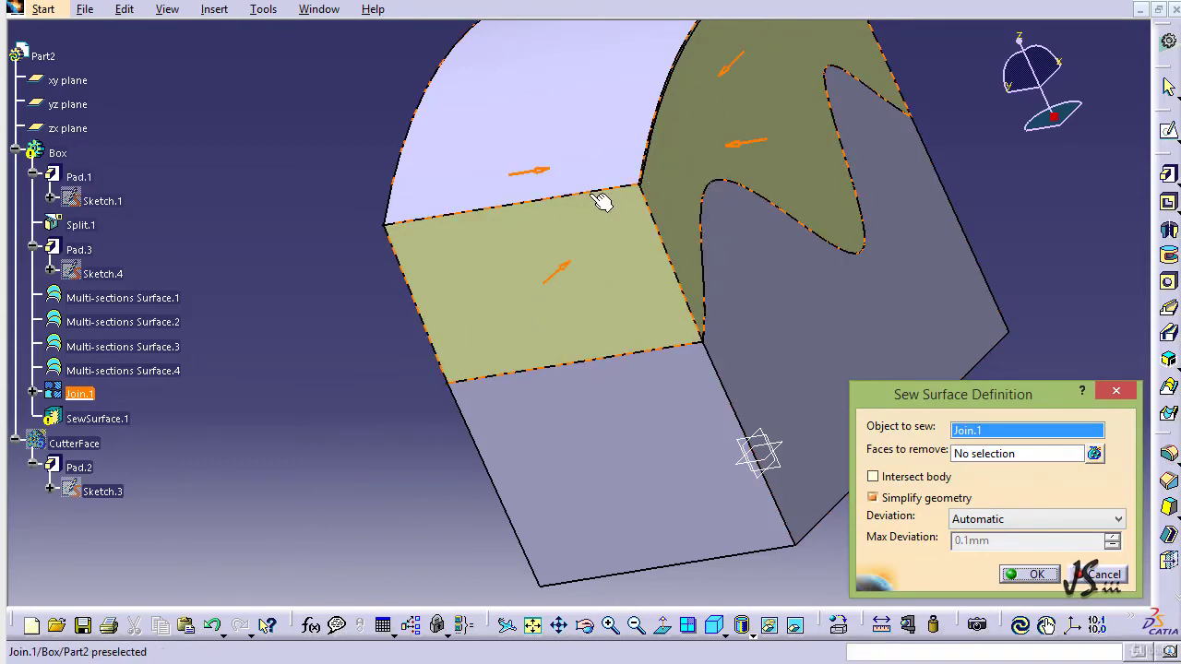
{"action": "left_click", "coordinate": [1033, 574]}
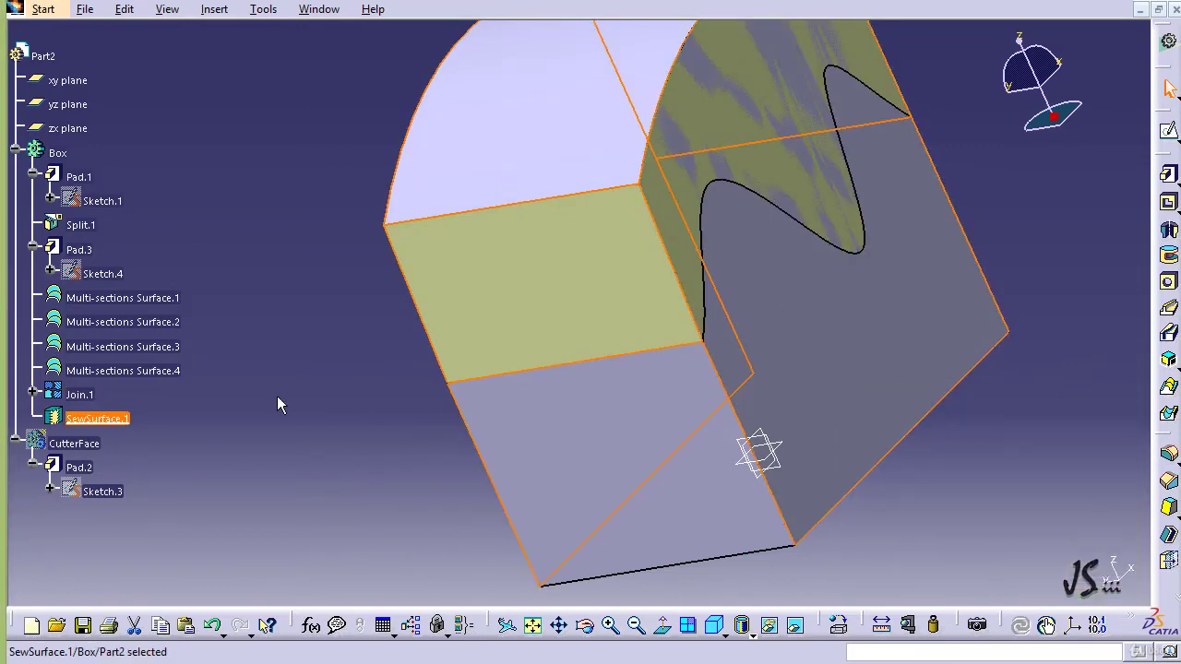
{"action": "left_click", "coordinate": [332, 397]}
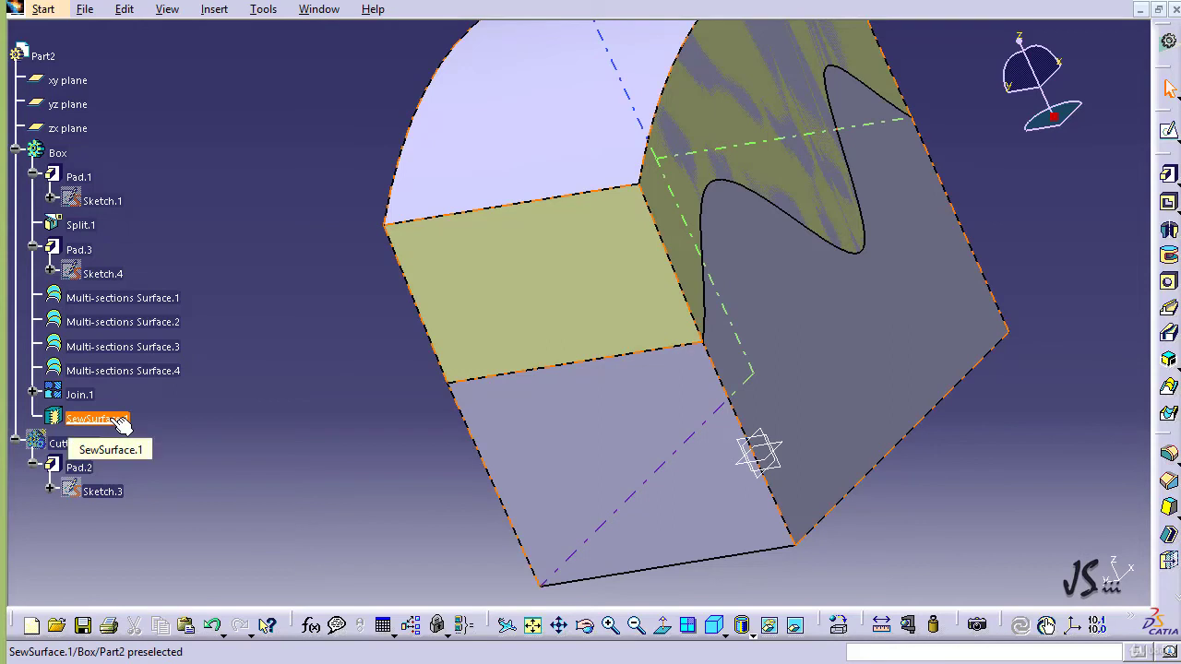
Reopen the sew surface's definition to review its settings and direction arrows, and examine the sewn wavy side face
{"action": "middle_click_drag", "start_coordinate": [337, 464], "coordinate": [228, 469]}
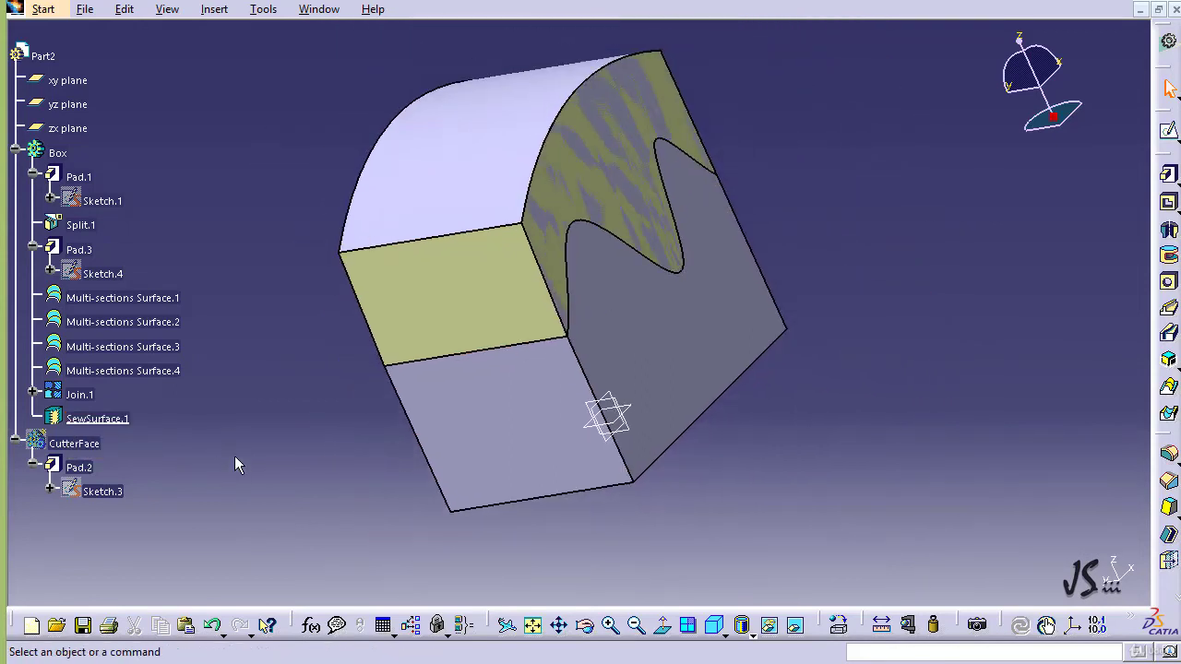
{"action": "double_click", "coordinate": [97, 419]}
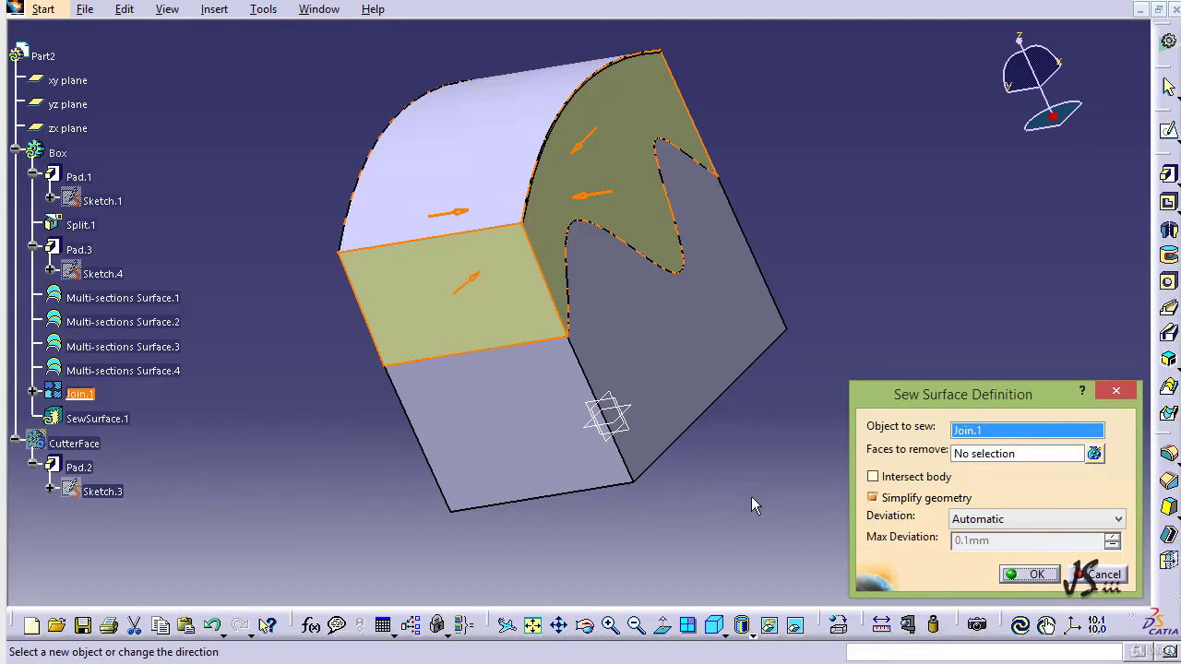
{"action": "left_click", "coordinate": [779, 457]}
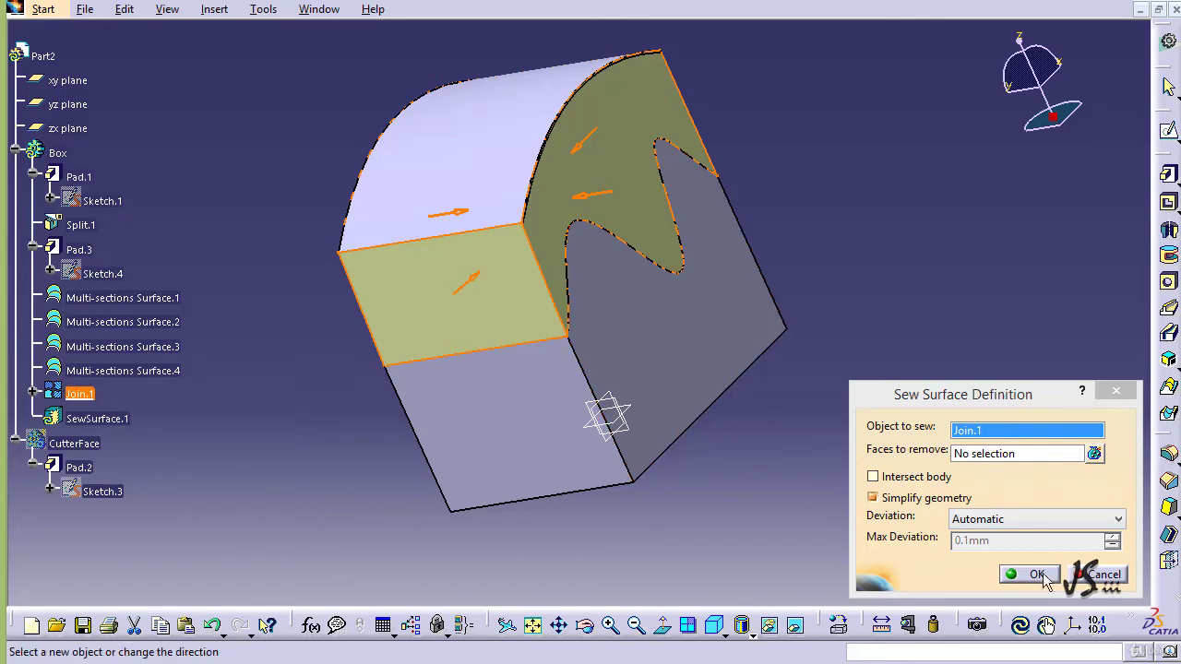
{"action": "key", "text": "Return"}
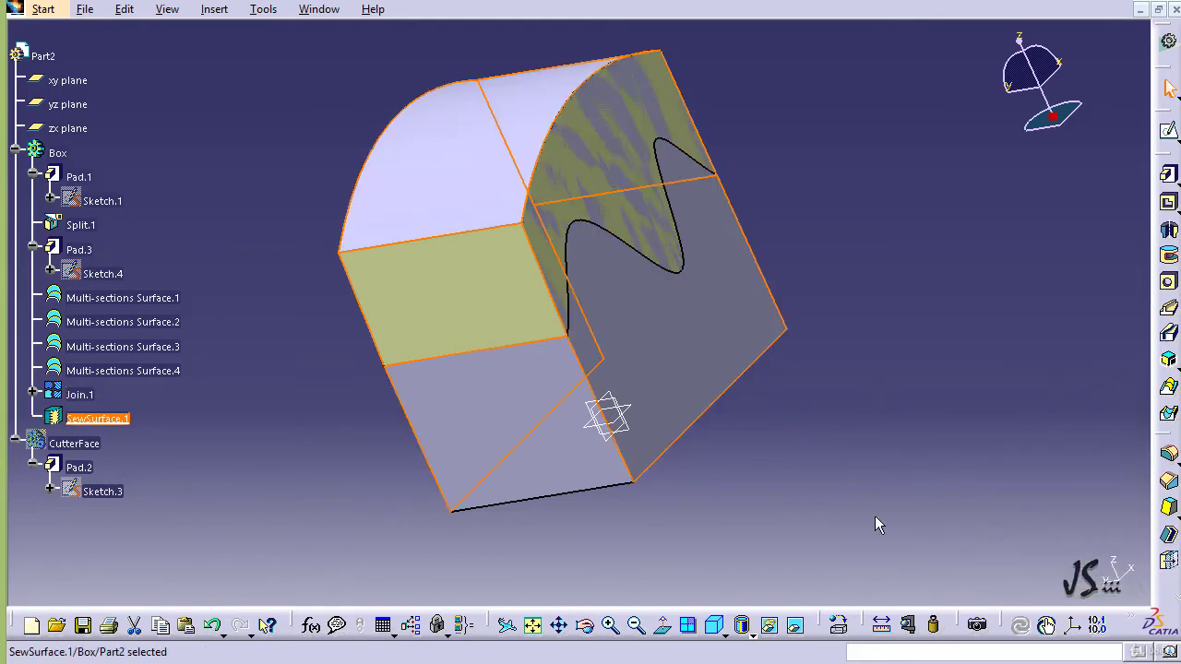
{"action": "left_click", "coordinate": [690, 344]}
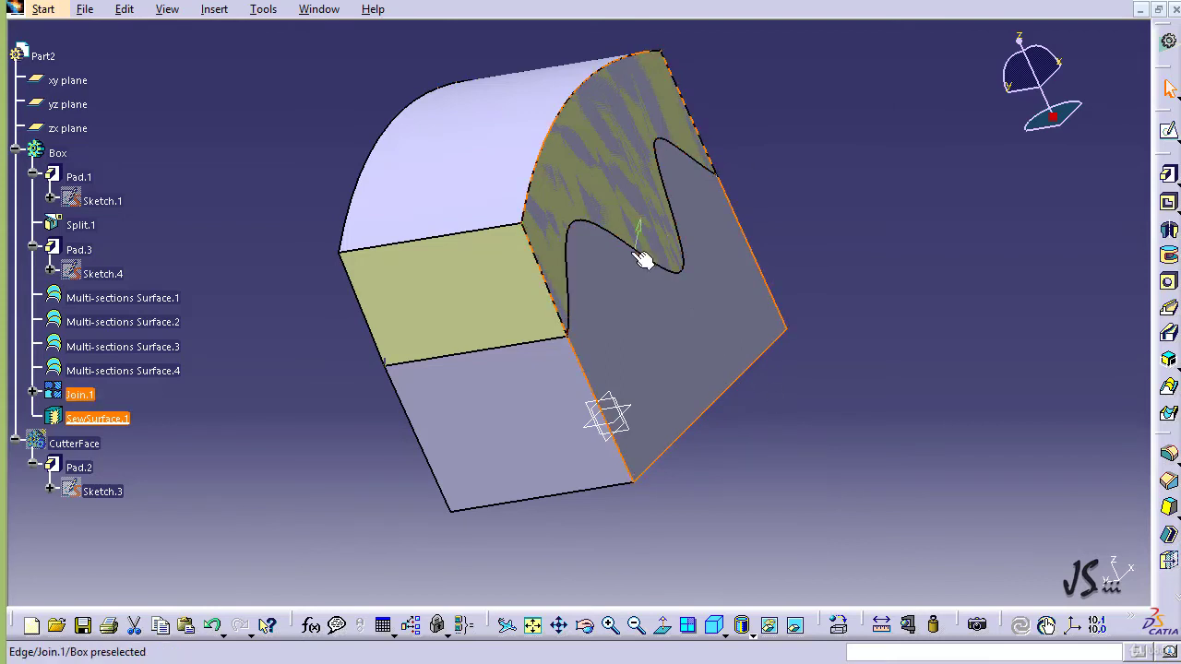
{"action": "left_click", "coordinate": [707, 285]}
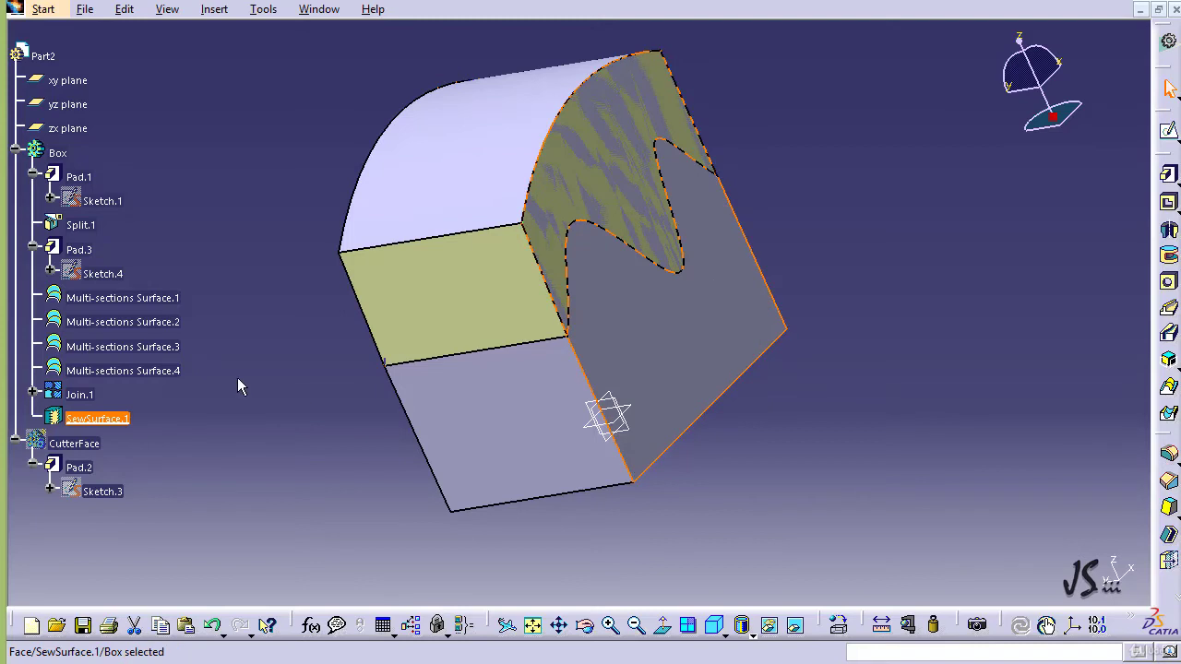
Hide the joined surface and Multi-sections Surface.4 to expose the sewn solid
{"action": "right_click", "coordinate": [79, 398]}
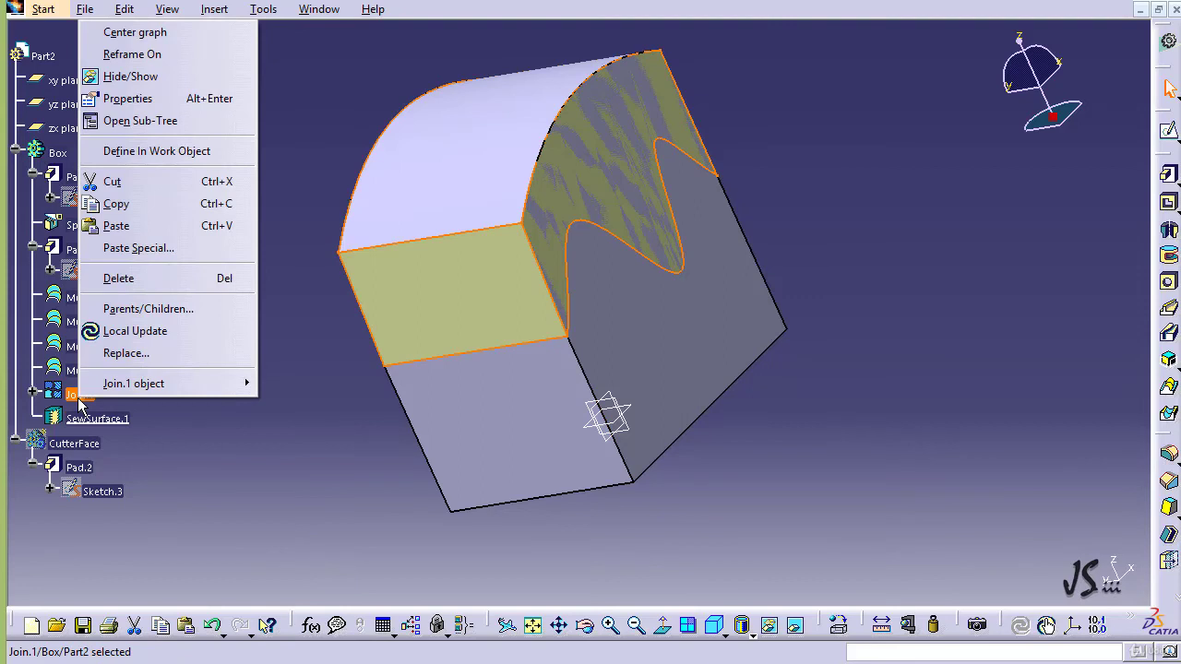
{"action": "left_click", "coordinate": [163, 77]}
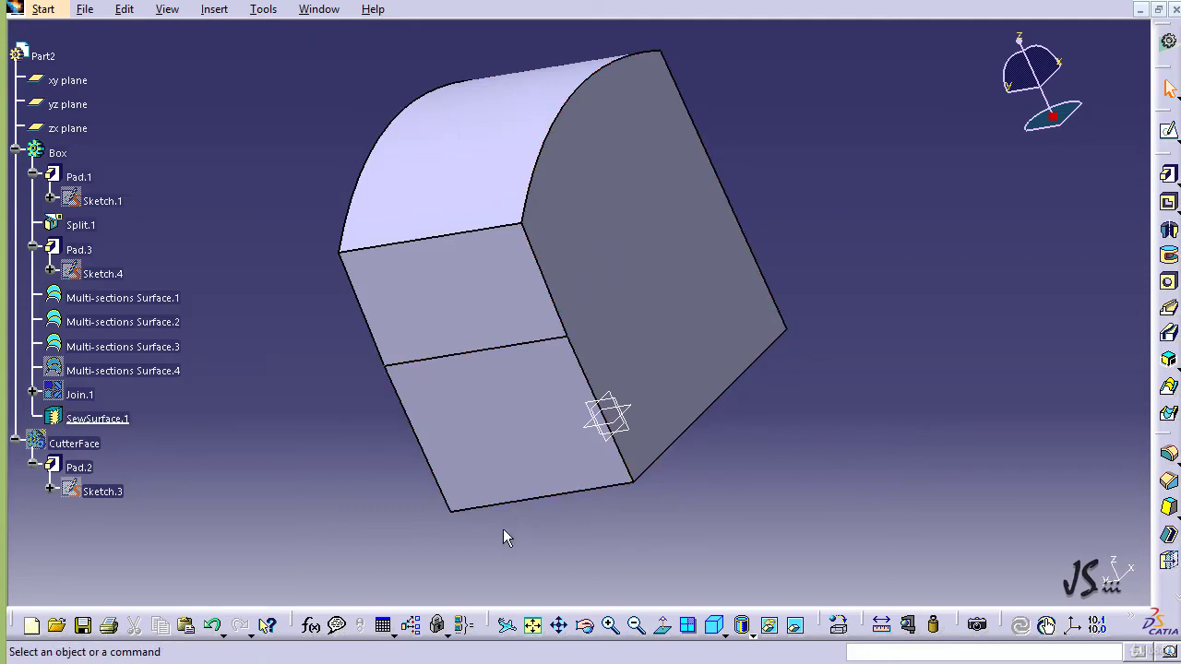
{"action": "middle_click_drag", "start_coordinate": [708, 472], "coordinate": [799, 575]}
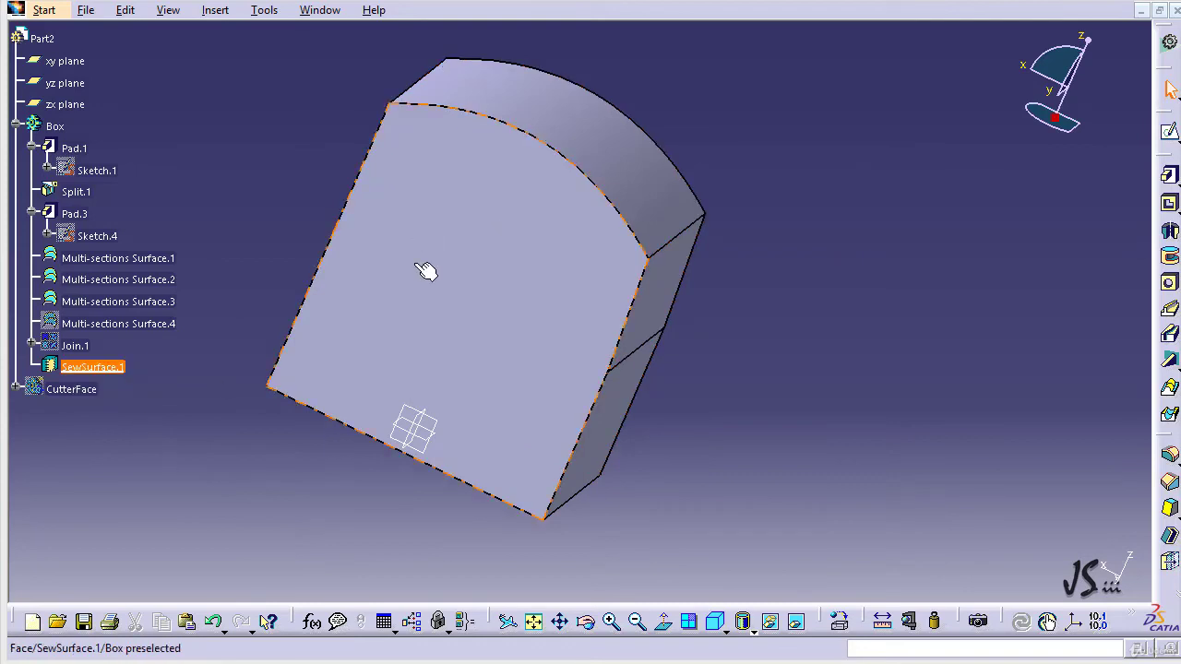
Delete the sew surface feature and show the hidden joined and multi-sections surfaces again
{"action": "right_click", "coordinate": [115, 374]}
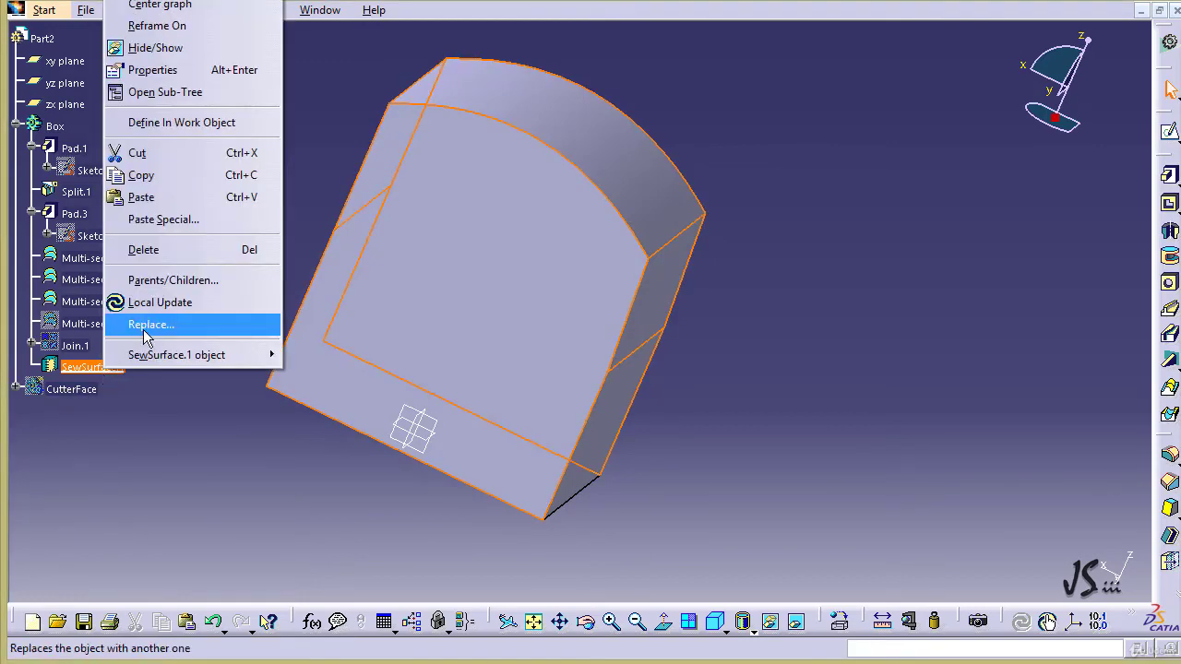
{"action": "left_click", "coordinate": [193, 252]}
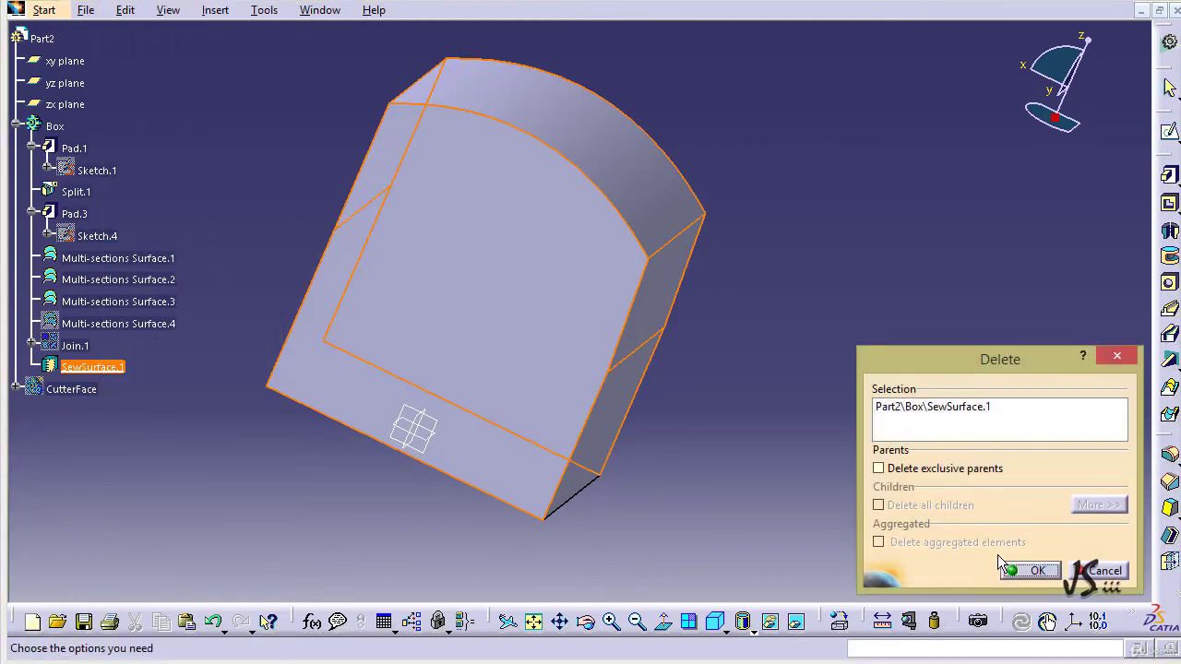
{"action": "left_click", "coordinate": [1024, 570]}
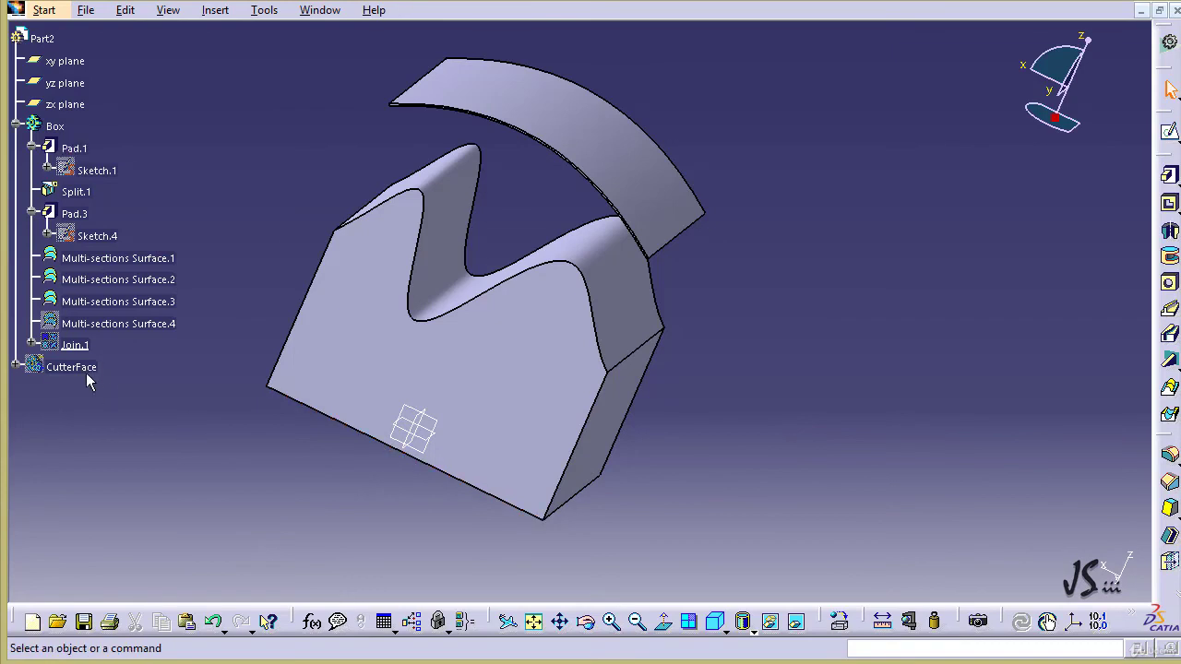
{"action": "right_click", "coordinate": [74, 346]}
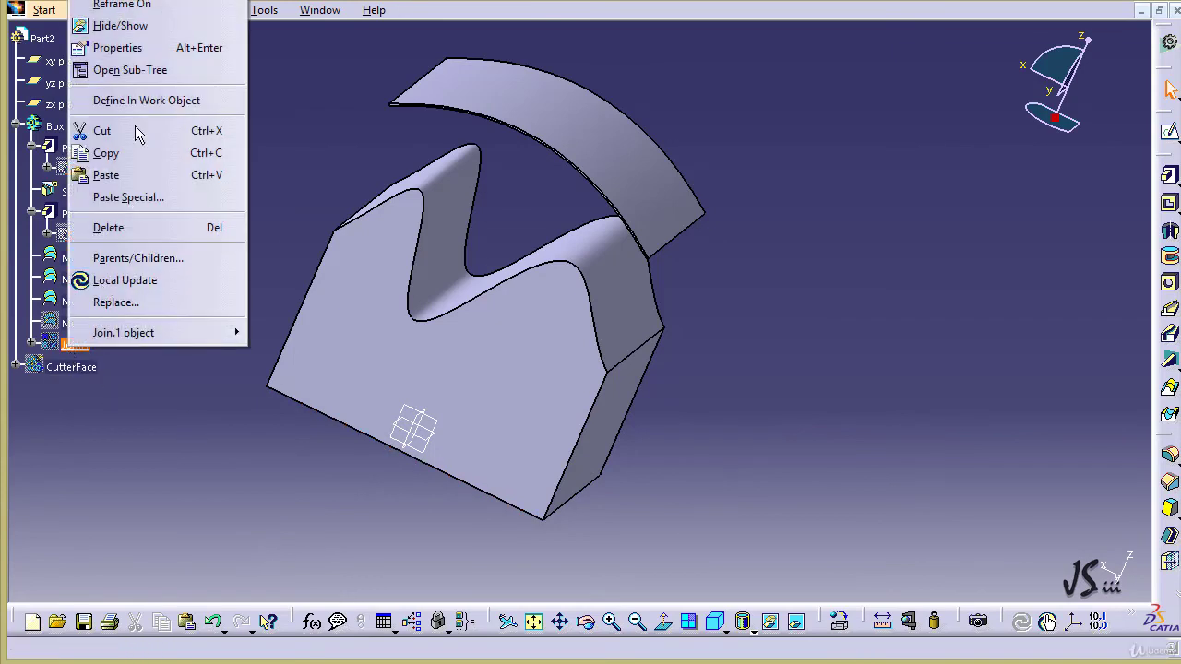
{"action": "left_click", "coordinate": [163, 26]}
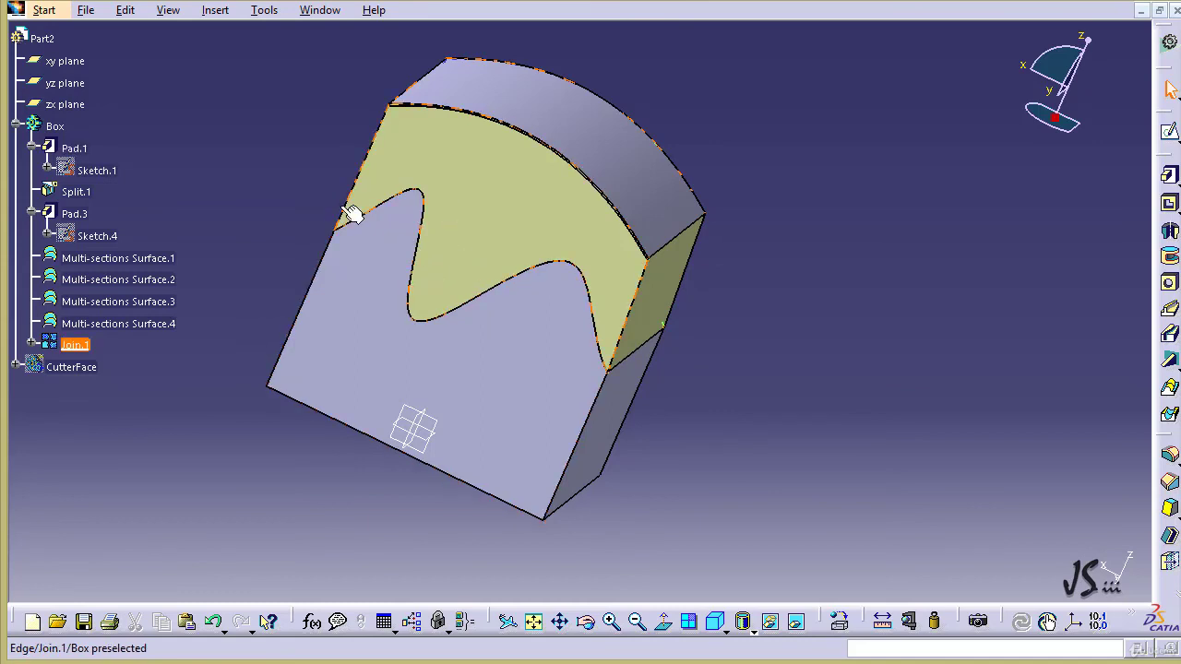
Try to turn the joined surface into a solid with the Close Surface feature
{"action": "left_click", "coordinate": [215, 12]}
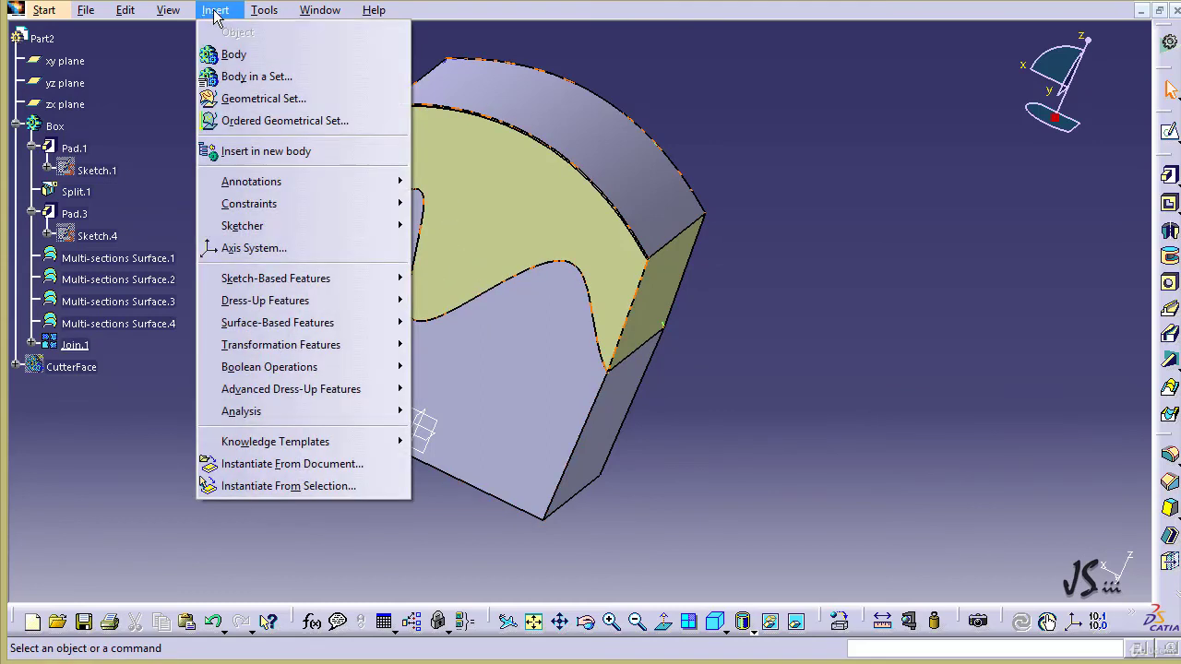
{"action": "mouse_move", "coordinate": [292, 323]}
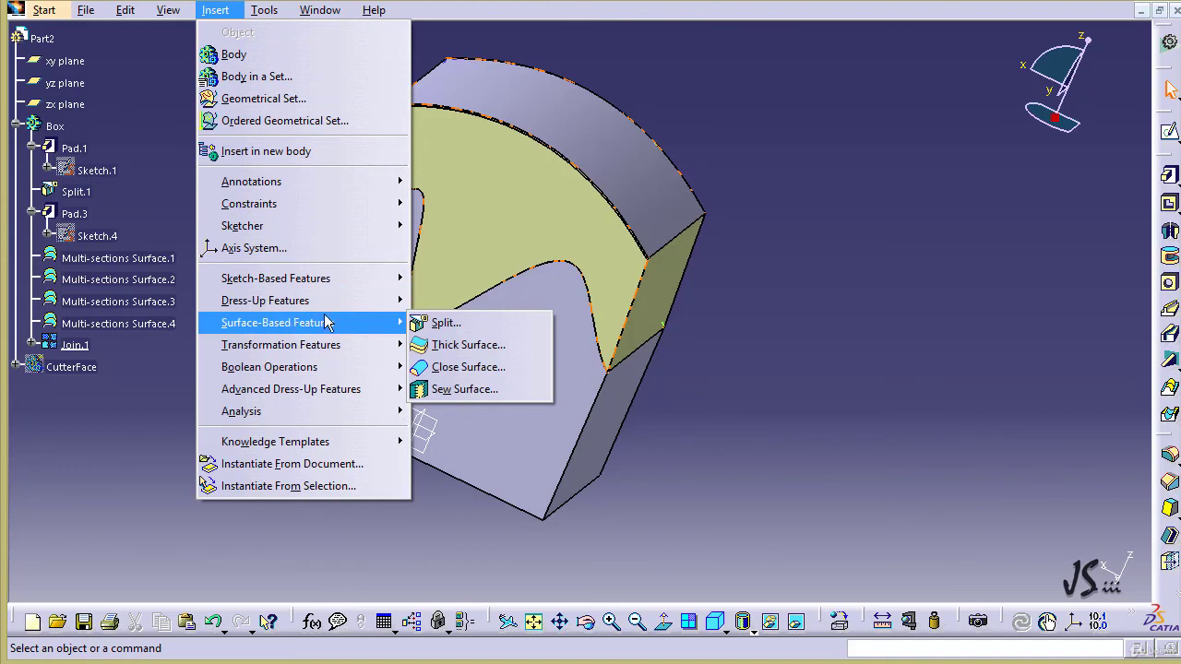
{"action": "left_click", "coordinate": [456, 367]}
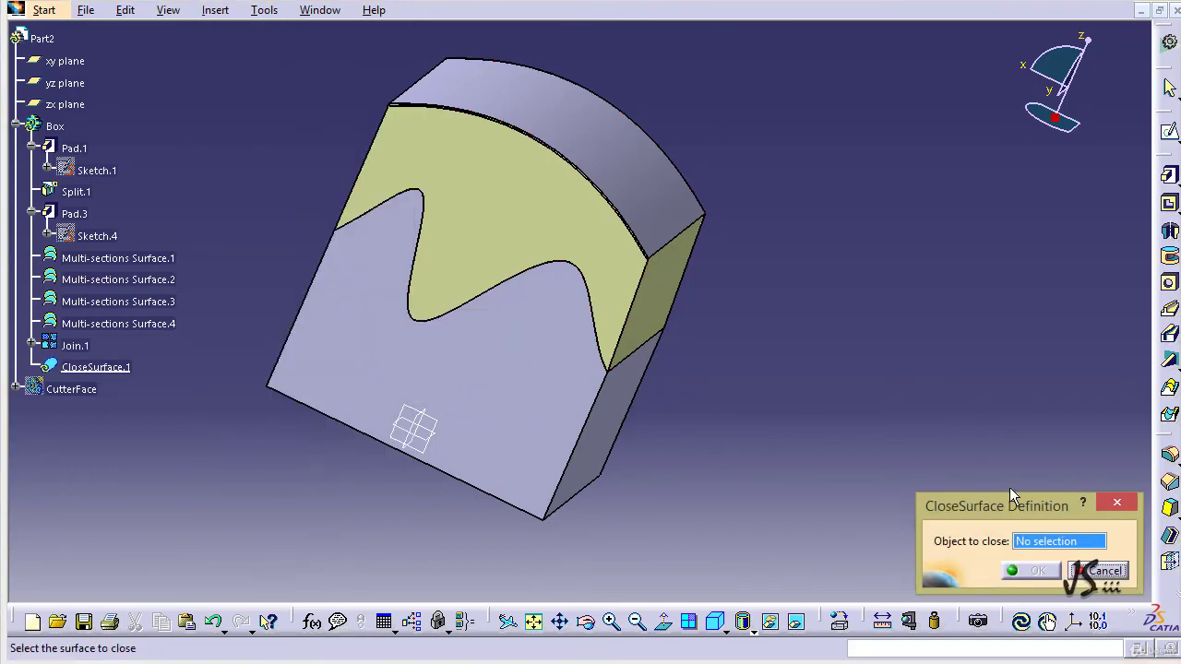
{"action": "left_click", "coordinate": [701, 320]}
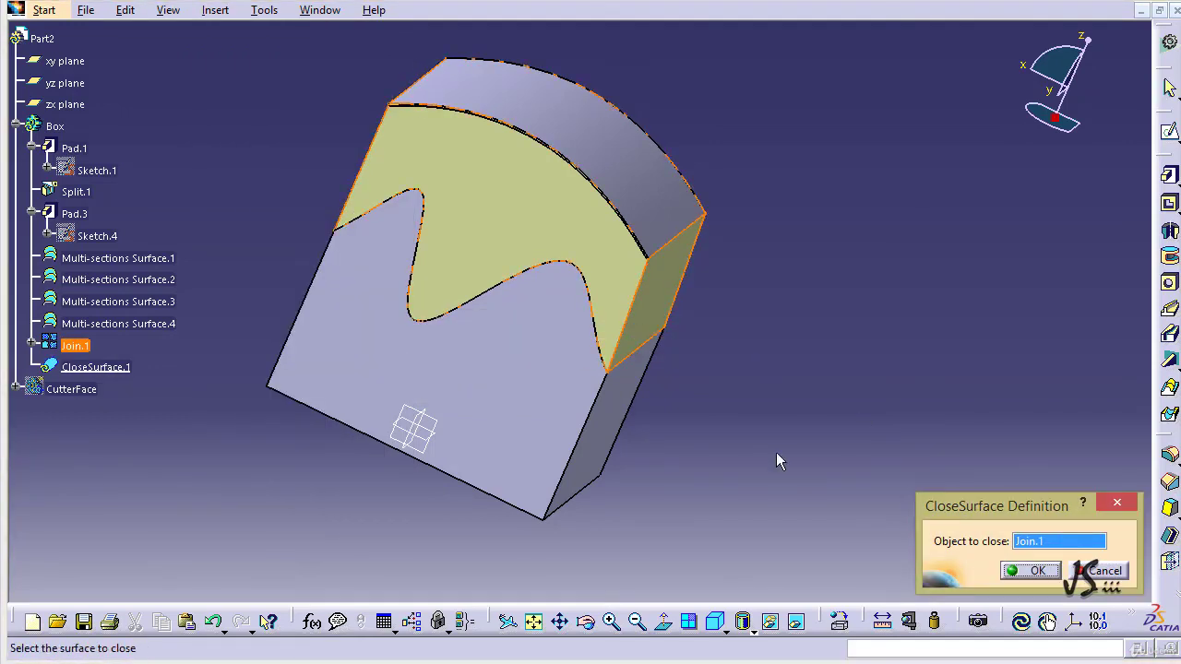
{"action": "left_click", "coordinate": [1015, 572]}
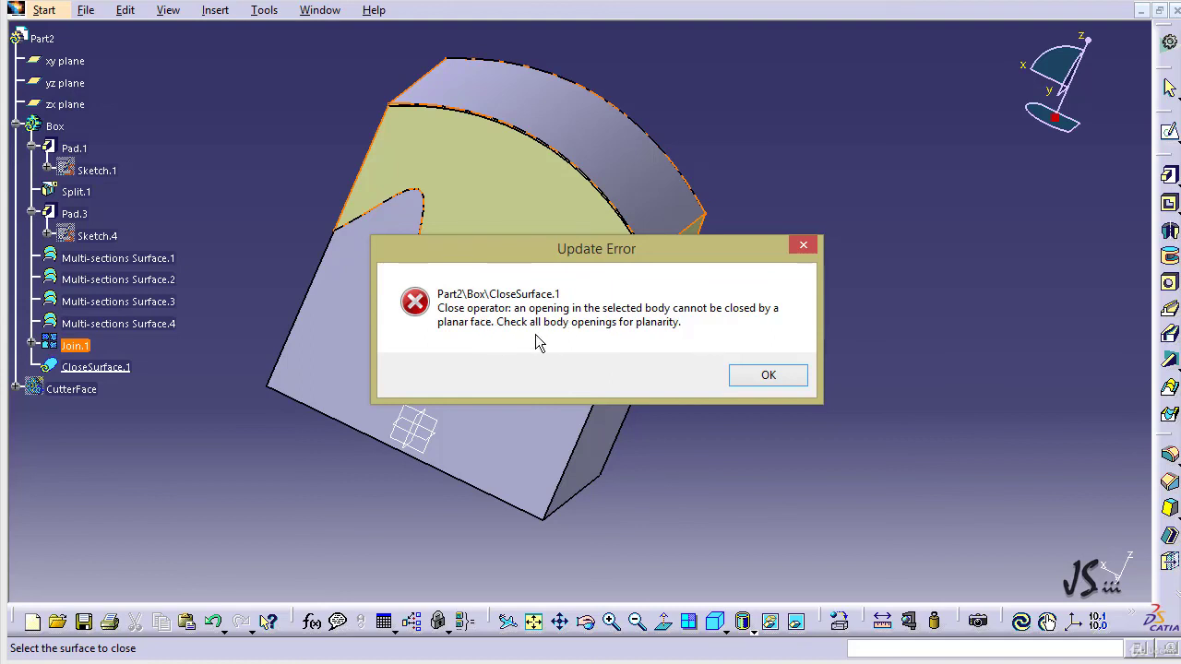
{"action": "left_click", "coordinate": [738, 379]}
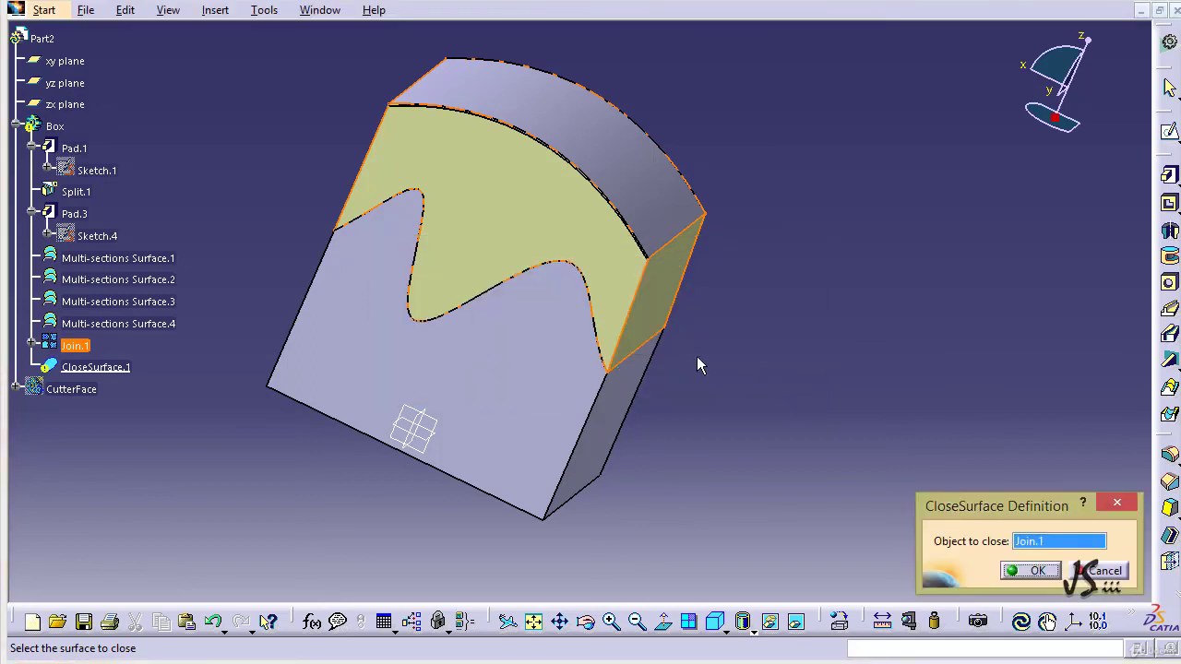